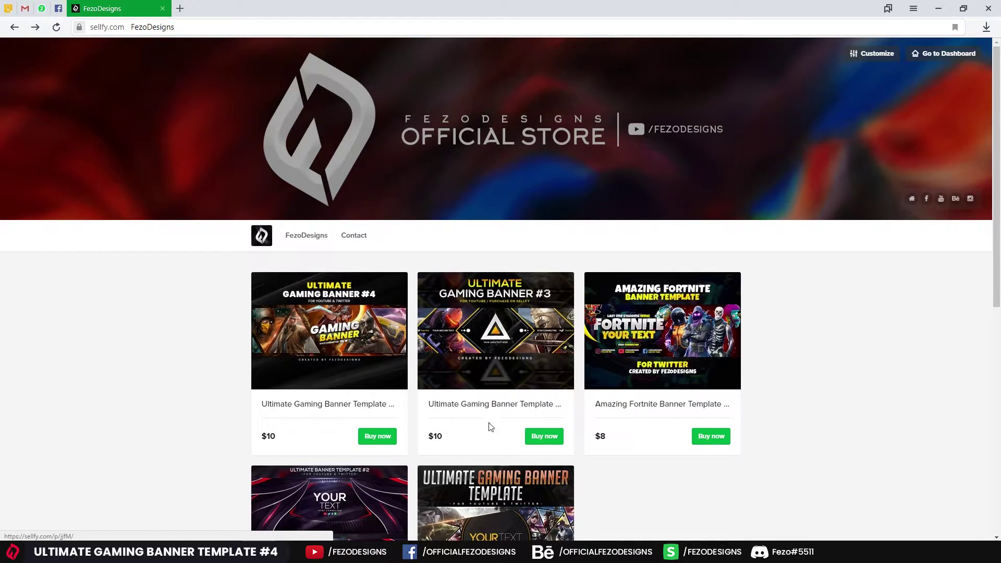
- Open the Ultimate Gaming Banner Template #4 product page in the store and enlarge its preview image
{"action": "scroll", "coordinate": [489, 426], "scroll_direction": "down", "scroll_amount": 2}
{"action": "scroll", "coordinate": [403, 416], "scroll_direction": "up", "scroll_amount": 2}
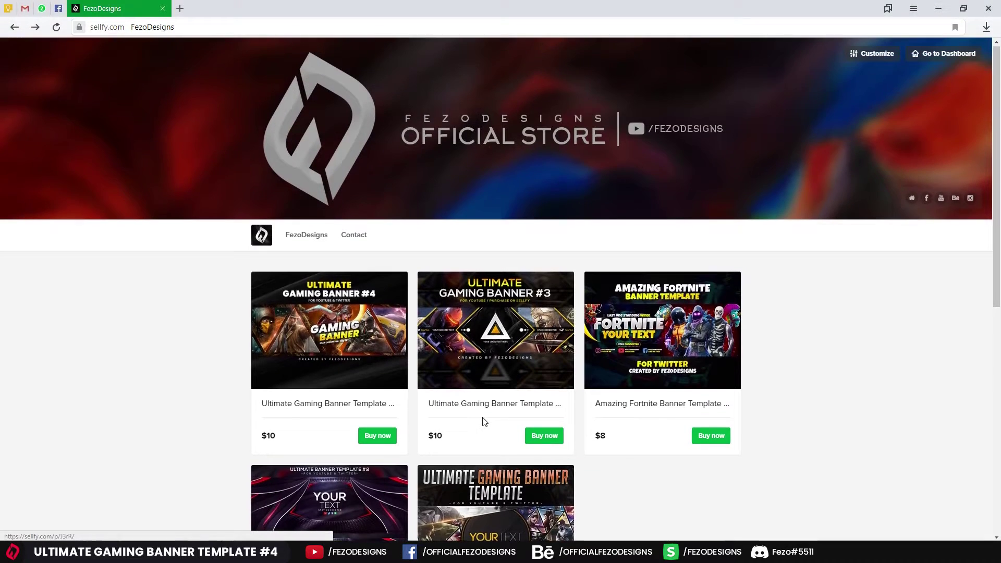
{"action": "left_click", "coordinate": [316, 328]}
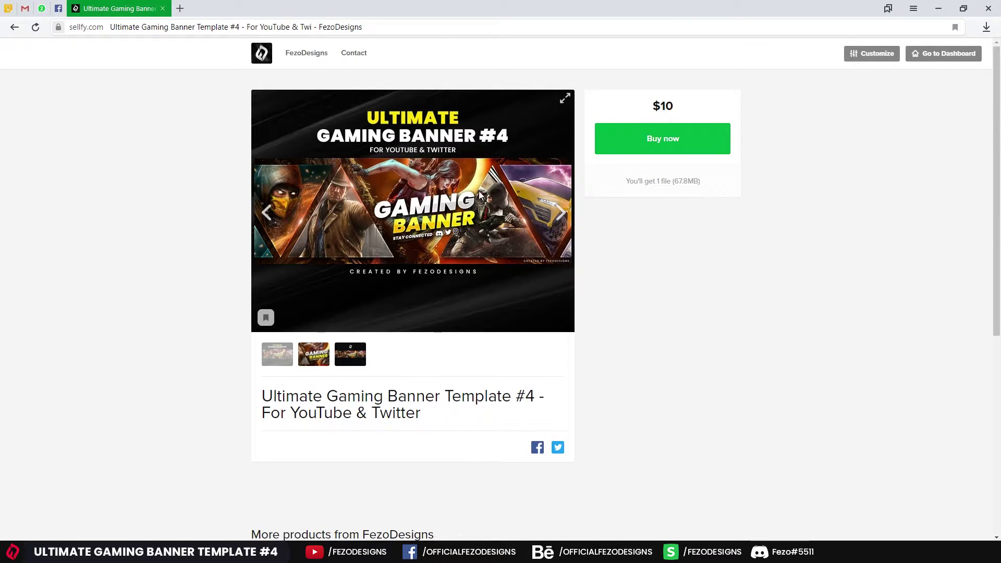
{"action": "left_click", "coordinate": [566, 100]}
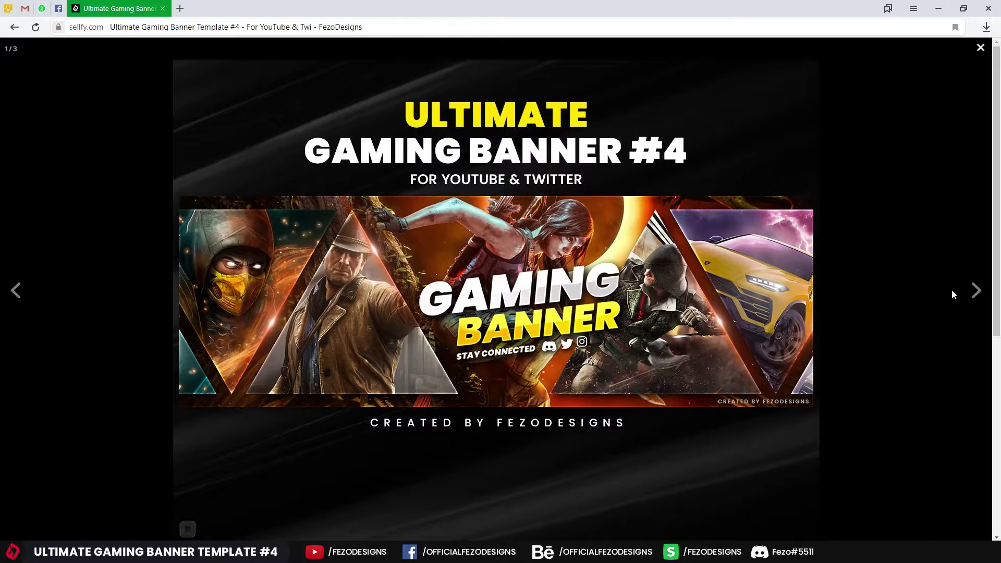
- Browse all the enlarged preview images of the banner template, zoom in and out on the YouTube version, and close the viewer
{"action": "left_click", "coordinate": [976, 291]}
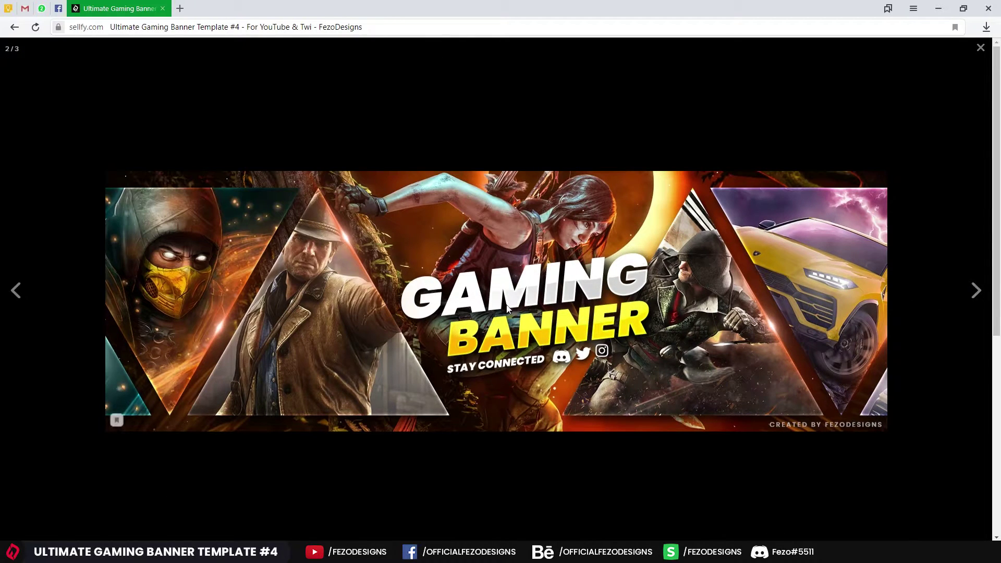
{"action": "left_click", "coordinate": [974, 289]}
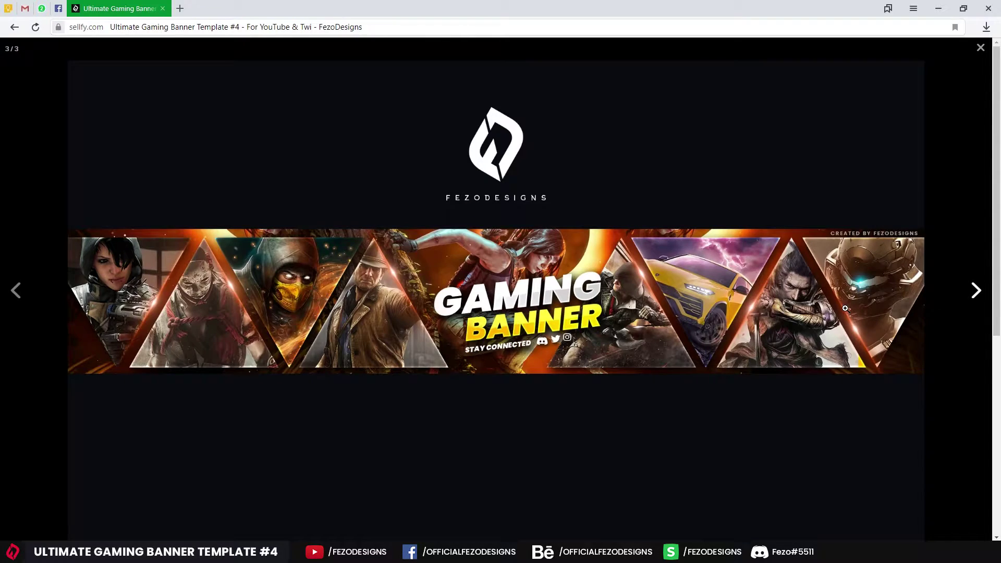
{"action": "left_click", "coordinate": [505, 293]}
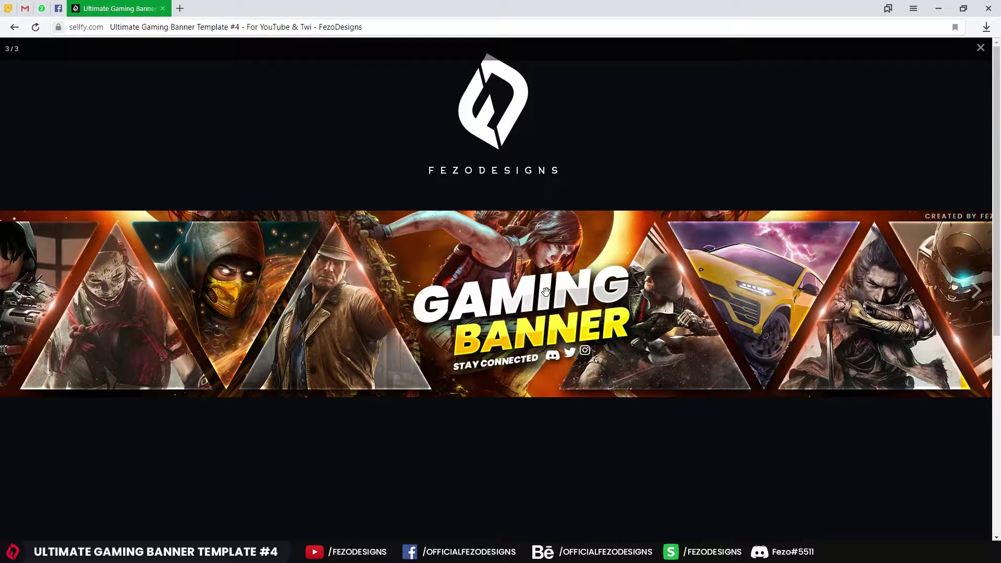
{"action": "left_click", "coordinate": [546, 291]}
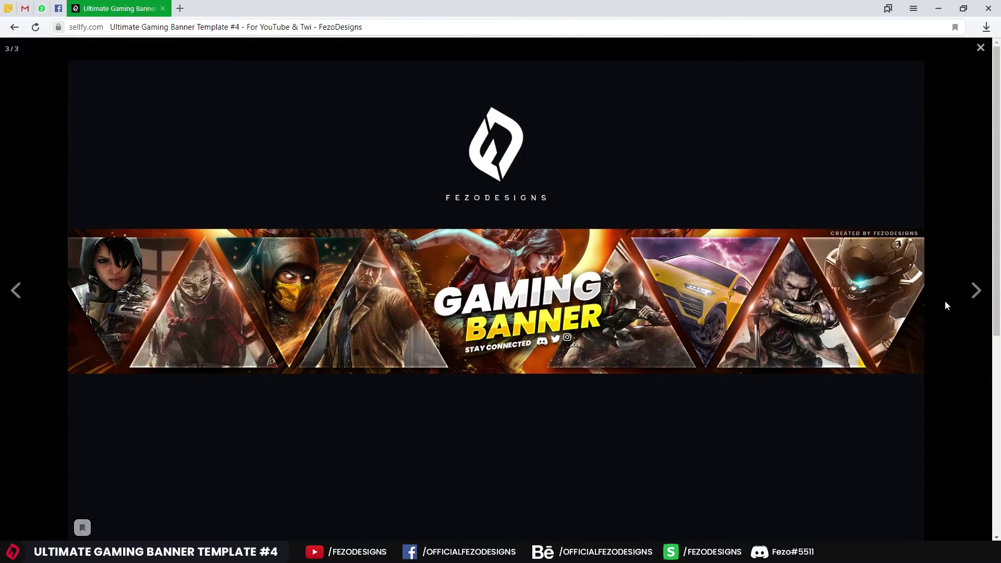
{"action": "left_click", "coordinate": [976, 292]}
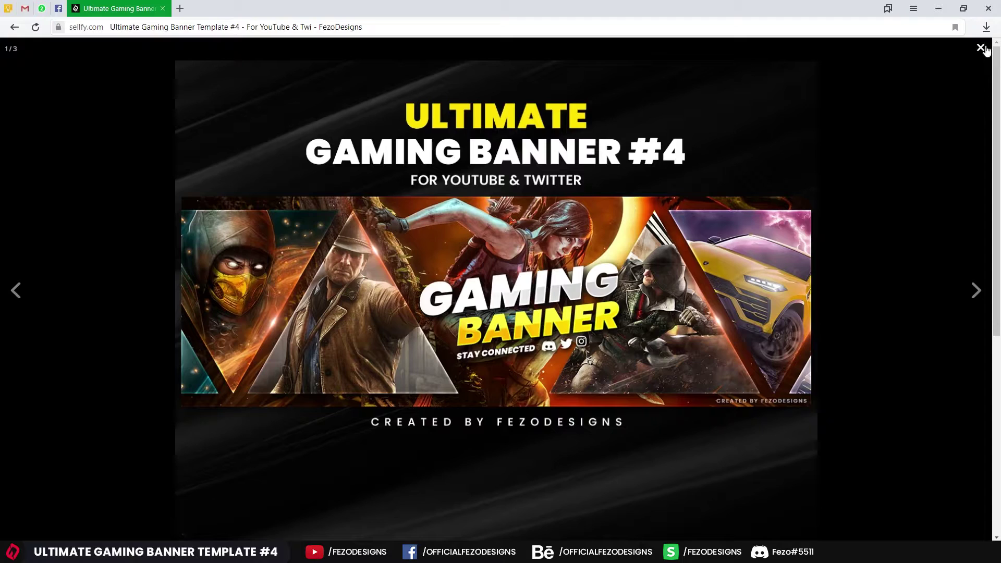
{"action": "left_click", "coordinate": [981, 48]}
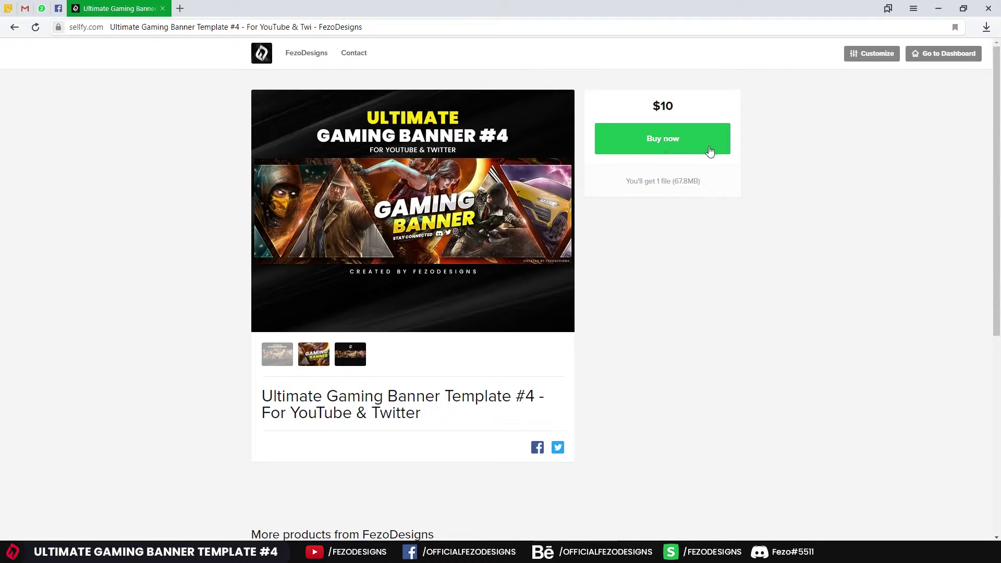
- Highlight the template's price on the product page and minimize the browser to reach the desktop
{"action": "double_click", "coordinate": [656, 106]}
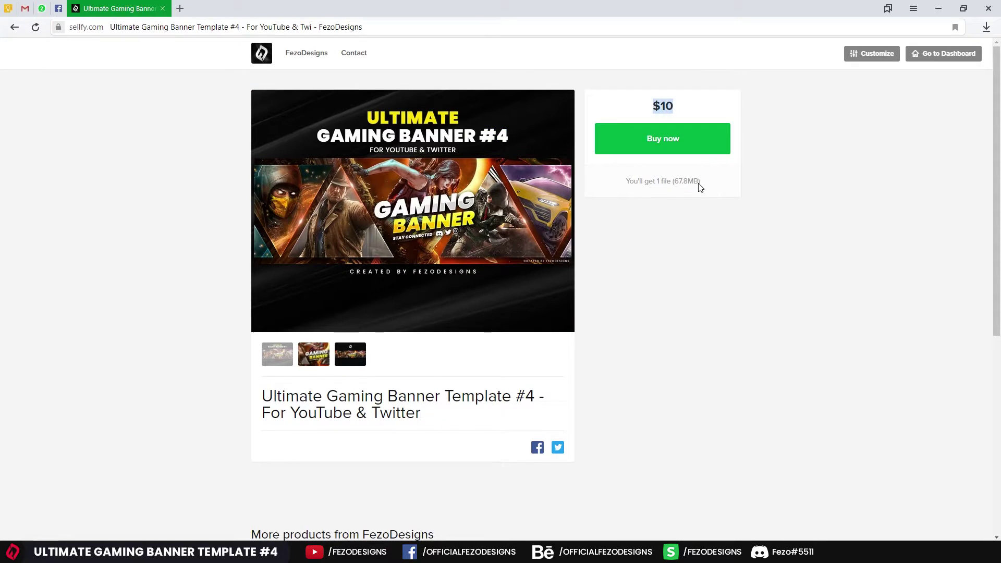
{"action": "left_click", "coordinate": [715, 277]}
{"action": "double_click", "coordinate": [656, 105]}
{"action": "left_click", "coordinate": [661, 106]}
{"action": "left_click", "coordinate": [938, 9]}
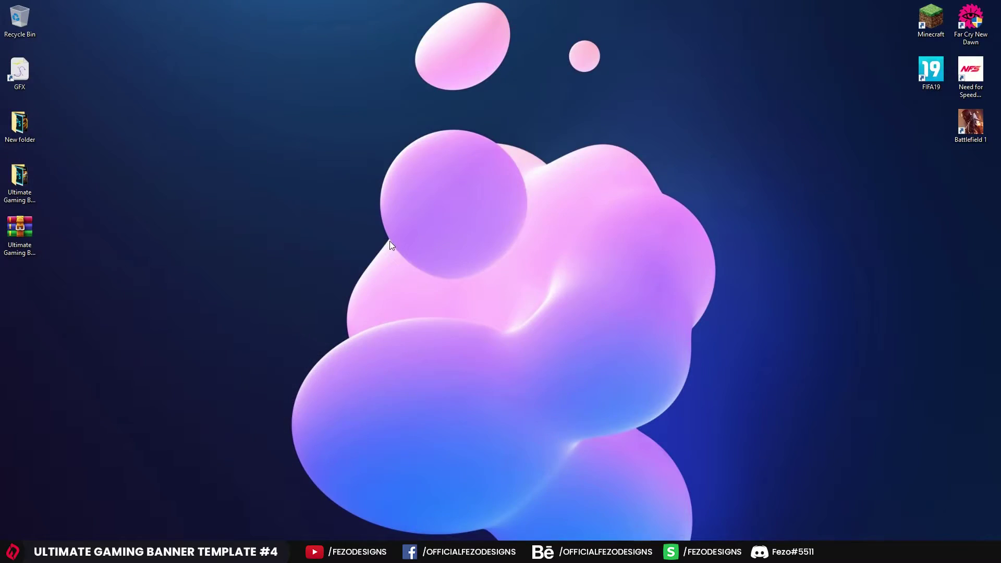
- Check the extraction options of the Ultimate Gaming Banner 4 archive on the desktop and open the already extracted folder
{"action": "left_click", "coordinate": [24, 233]}
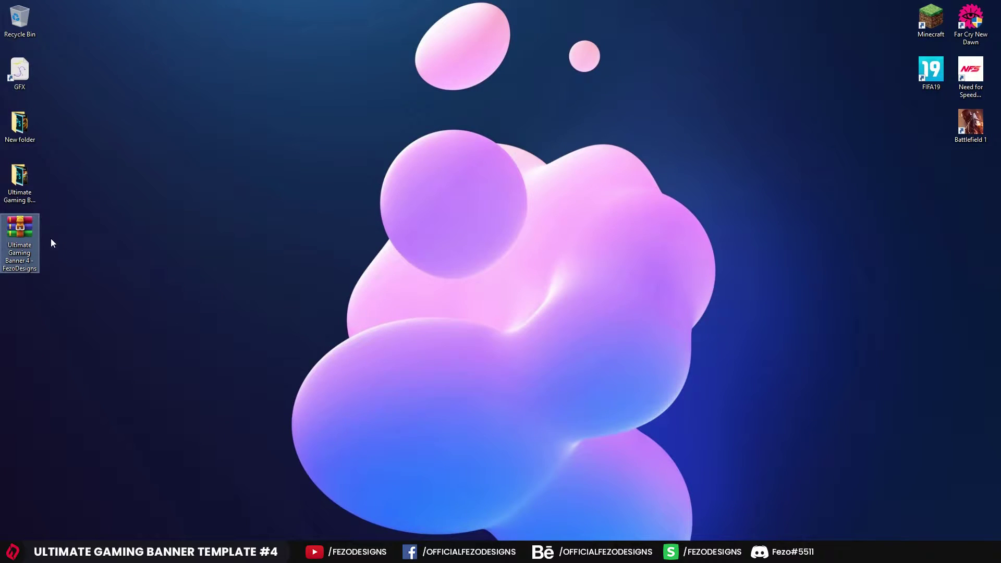
{"action": "right_click", "coordinate": [22, 225]}
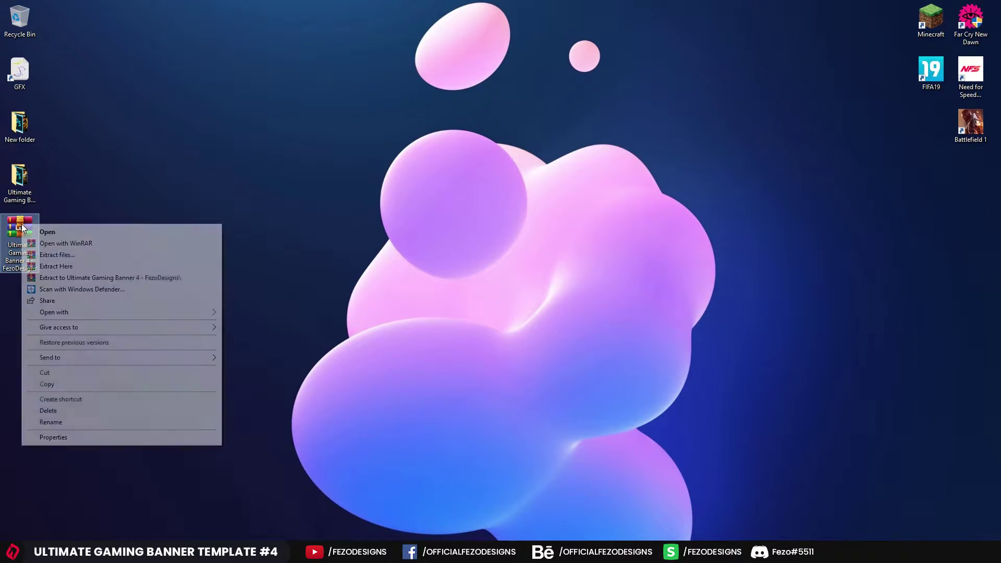
{"action": "left_click", "coordinate": [114, 199]}
{"action": "left_click", "coordinate": [30, 183]}
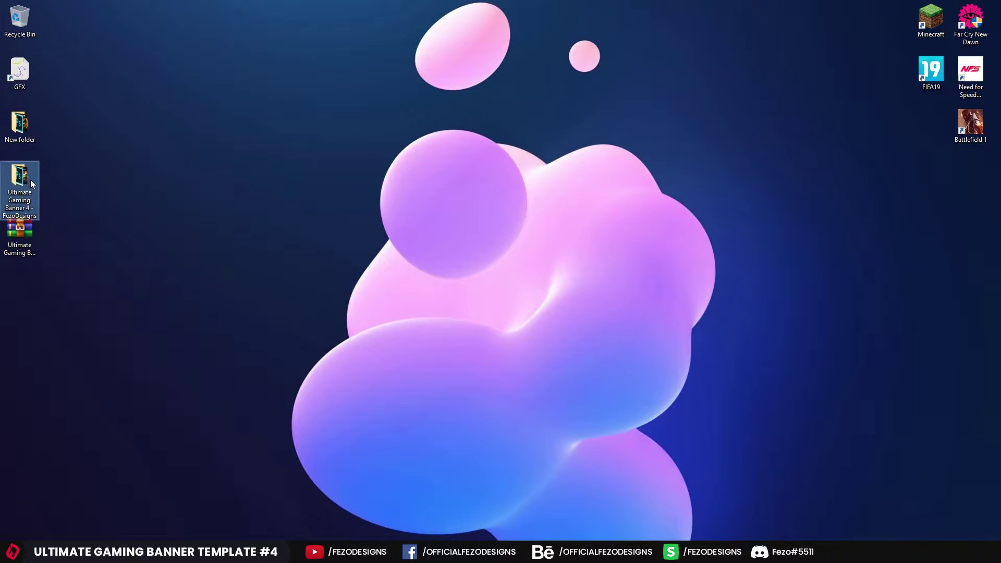
{"action": "double_click", "coordinate": [15, 175]}
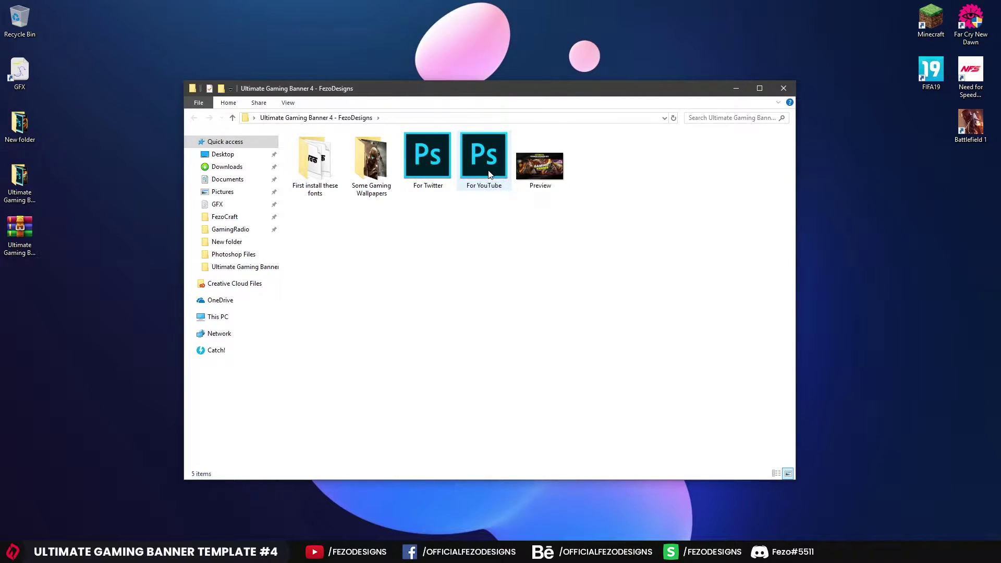
- View the Preview image from the template folder and close it again
{"action": "double_click", "coordinate": [553, 172]}
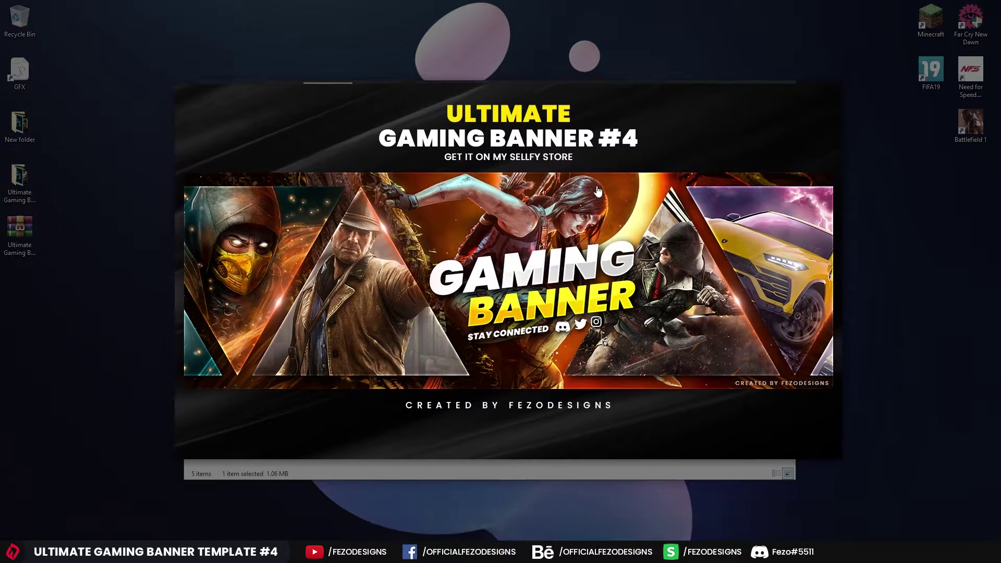
{"action": "left_click", "coordinate": [992, 9]}
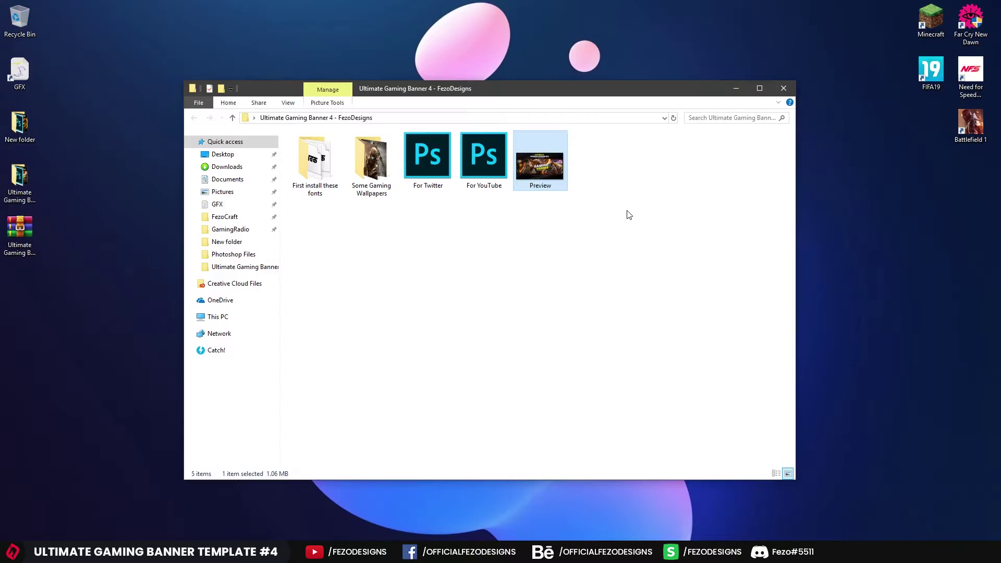
{"action": "left_click", "coordinate": [499, 260]}
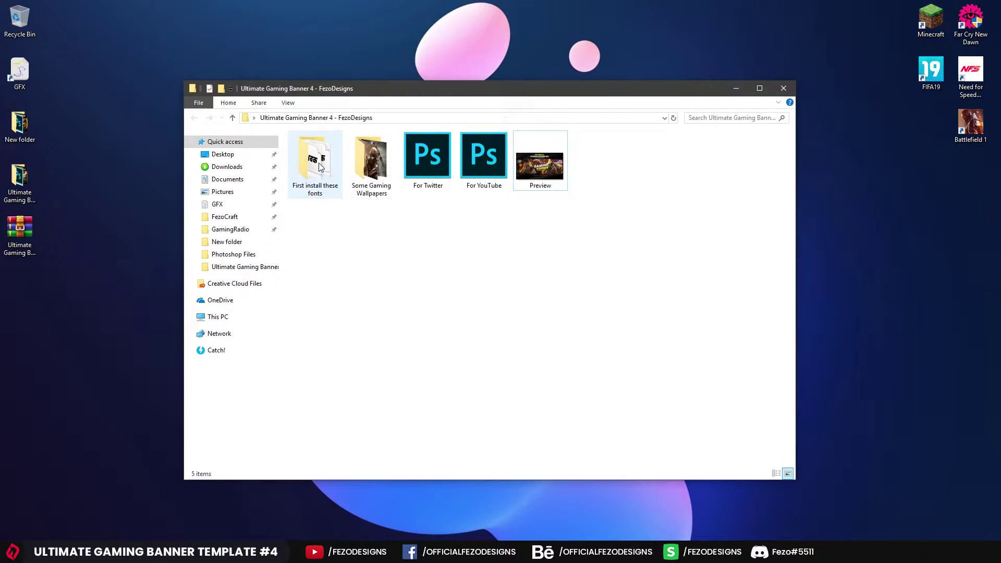
- Open the "First install these fonts" folder, bring up the install options for all the Poppins fonts, and return to the template folder
{"action": "left_click", "coordinate": [325, 180]}
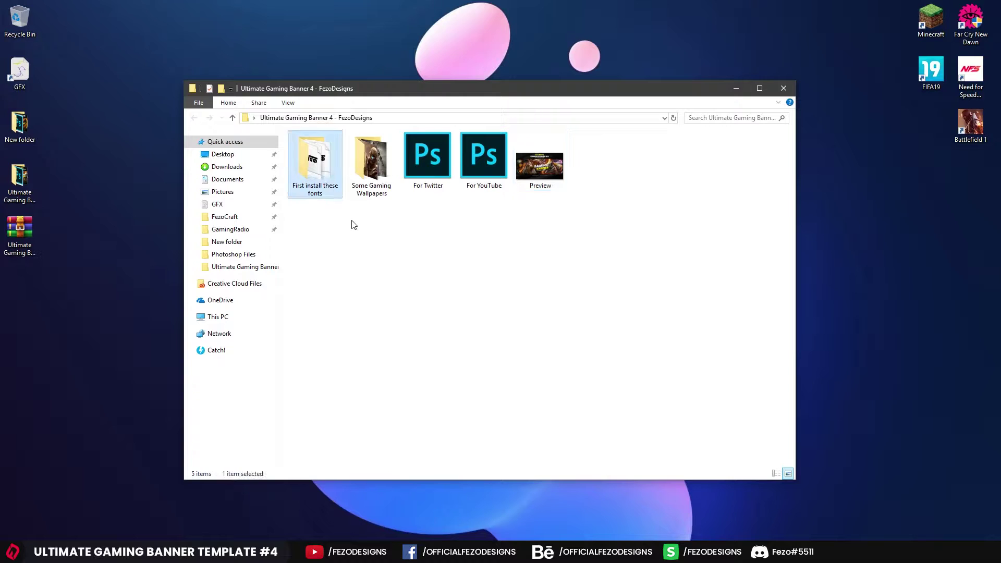
{"action": "double_click", "coordinate": [325, 170]}
{"action": "left_click_drag", "start_coordinate": [428, 367], "coordinate": [315, 148]}
{"action": "right_click", "coordinate": [334, 176]}
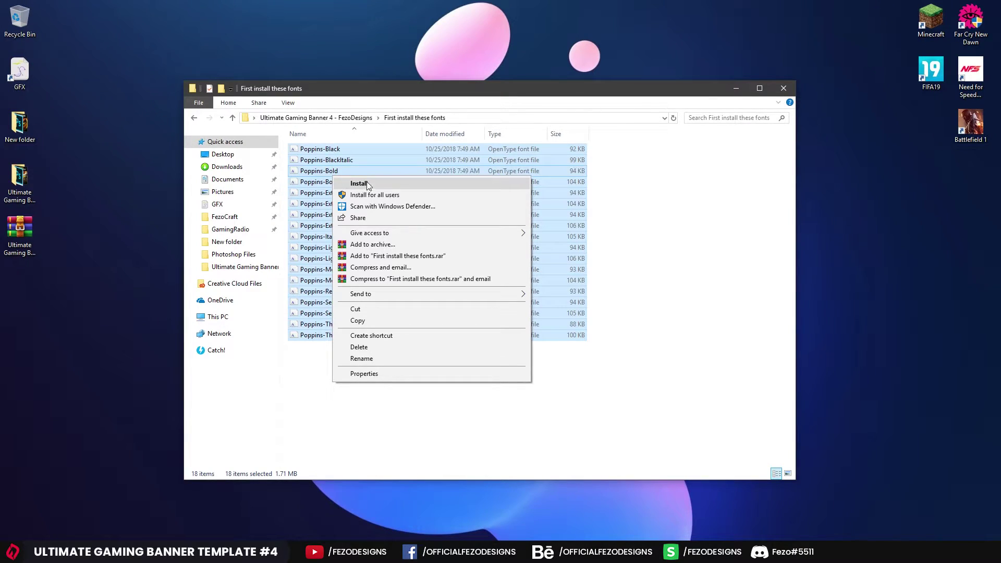
{"action": "left_click", "coordinate": [436, 424]}
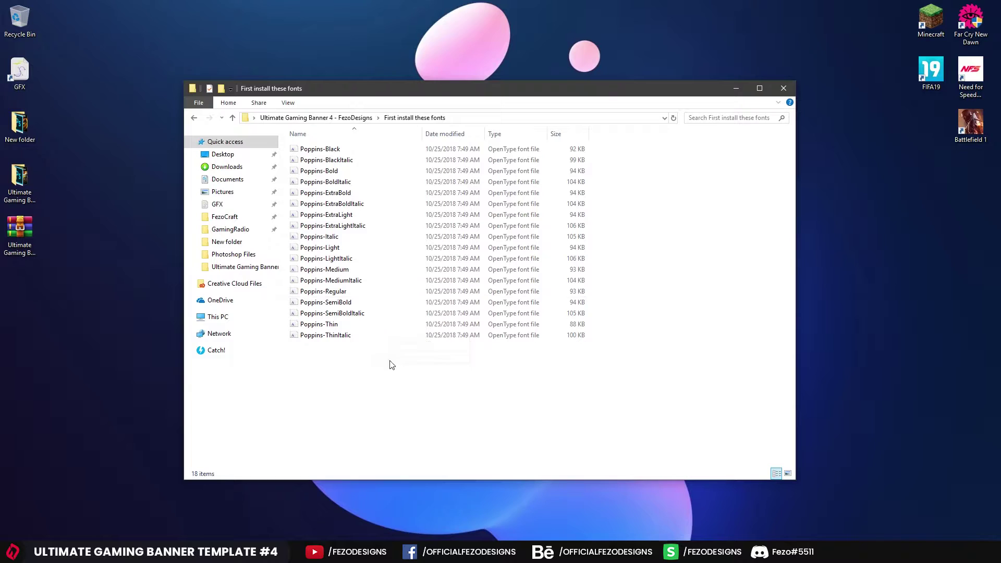
{"action": "left_click_drag", "start_coordinate": [408, 367], "coordinate": [275, 121]}
{"action": "left_click", "coordinate": [375, 379]}
{"action": "left_click", "coordinate": [194, 117]}
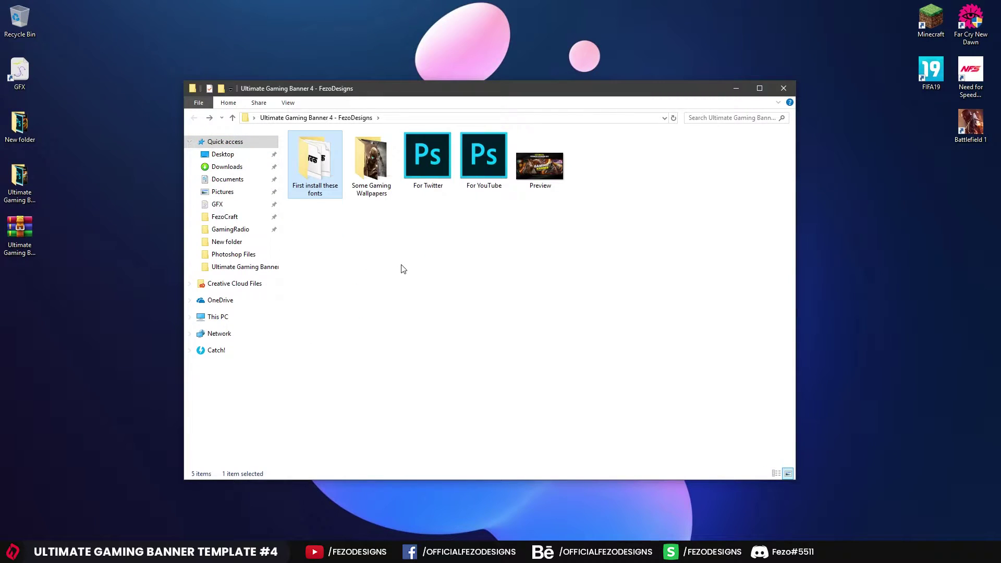
- Open the "Some Gaming Wallpapers" folder and look over all the wallpapers supplied in it
{"action": "left_click", "coordinate": [378, 174]}
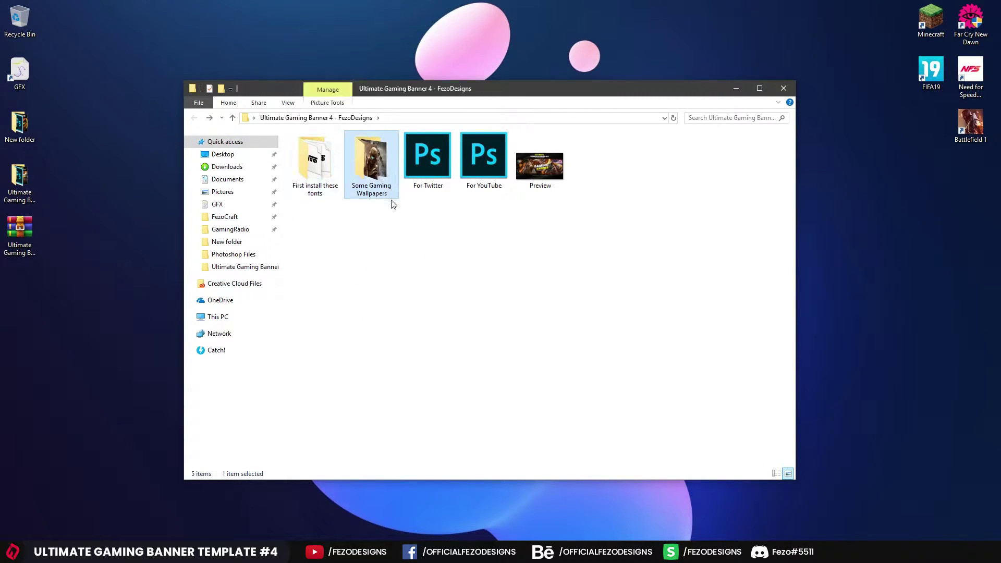
{"action": "double_click", "coordinate": [371, 167]}
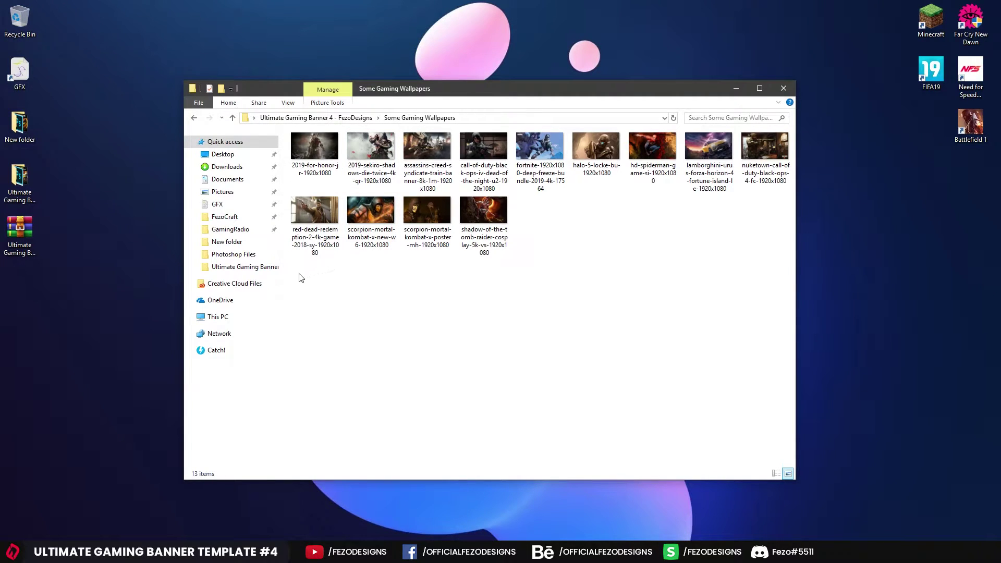
{"action": "left_click_drag", "start_coordinate": [300, 272], "coordinate": [787, 135]}
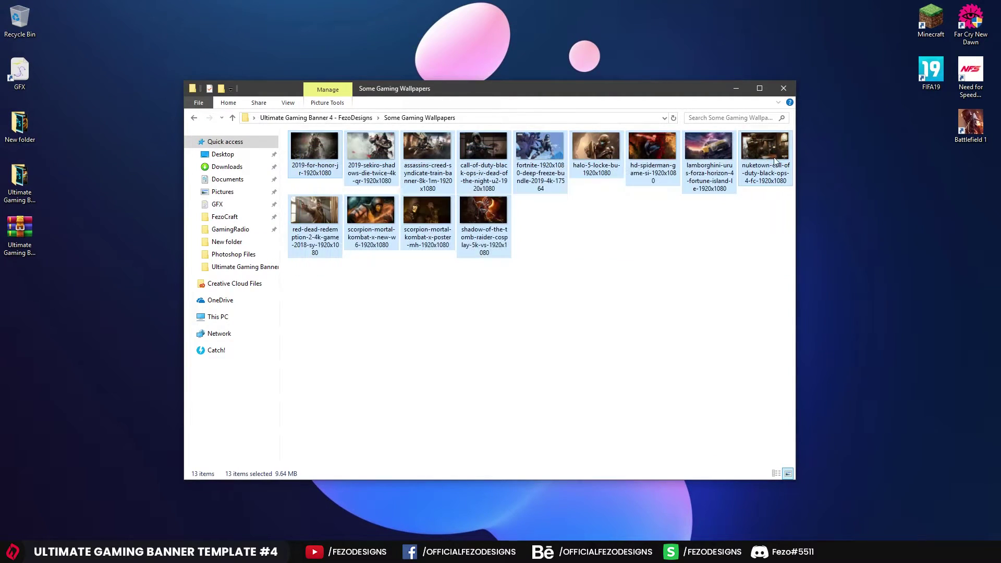
{"action": "left_click", "coordinate": [686, 252]}
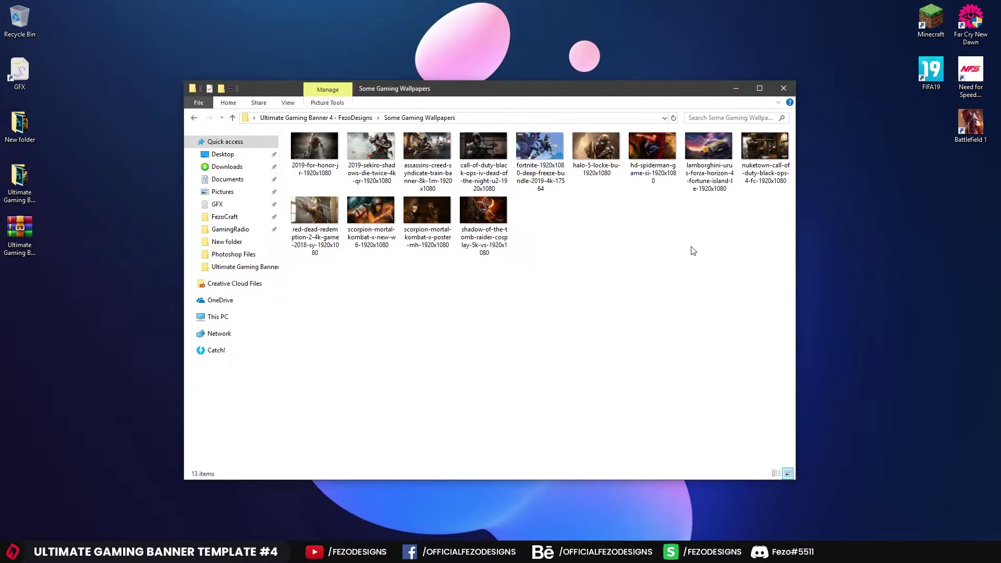
{"action": "left_click_drag", "start_coordinate": [766, 281], "coordinate": [276, 144]}
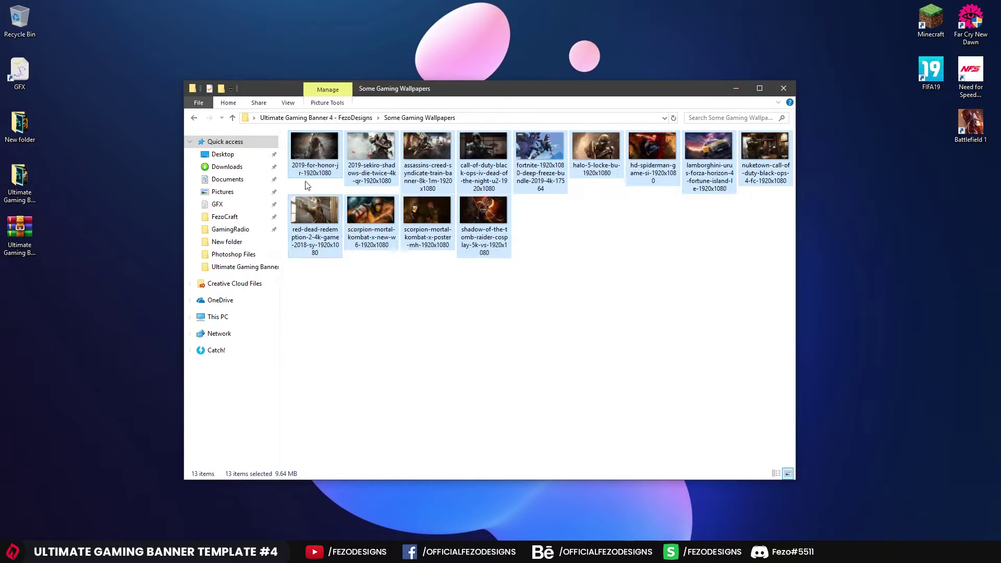
{"action": "left_click", "coordinate": [484, 326]}
- View the Shadow of the Tomb Raider wallpaper at full size, close it, and go back to the template folder
{"action": "double_click", "coordinate": [498, 220]}
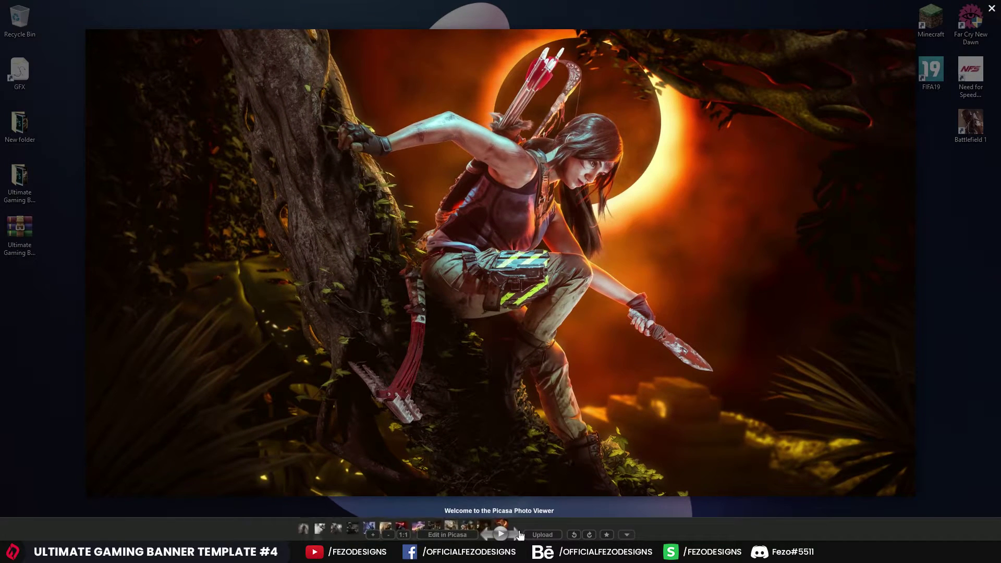
{"action": "mouse_move", "coordinate": [516, 535]}
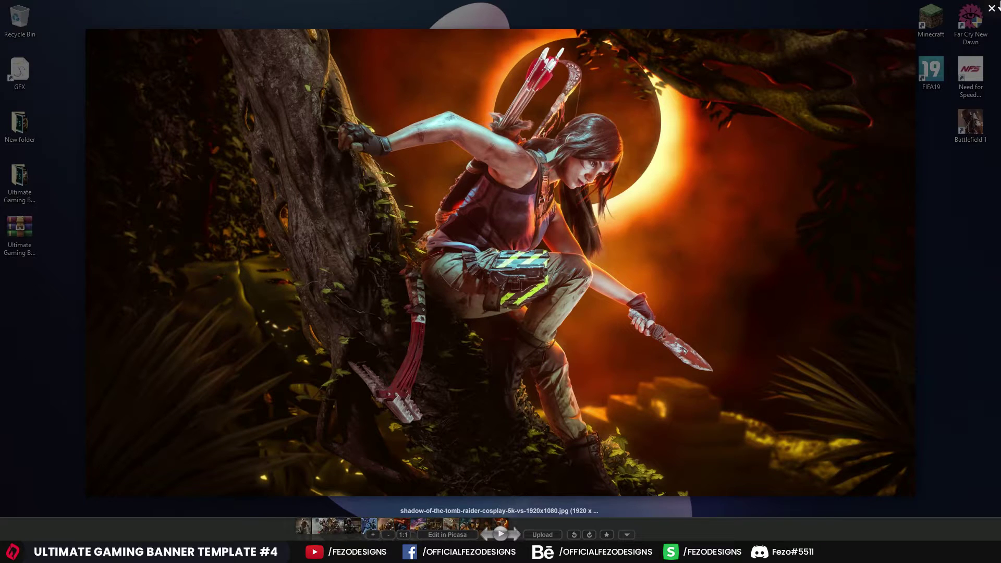
{"action": "left_click", "coordinate": [991, 9]}
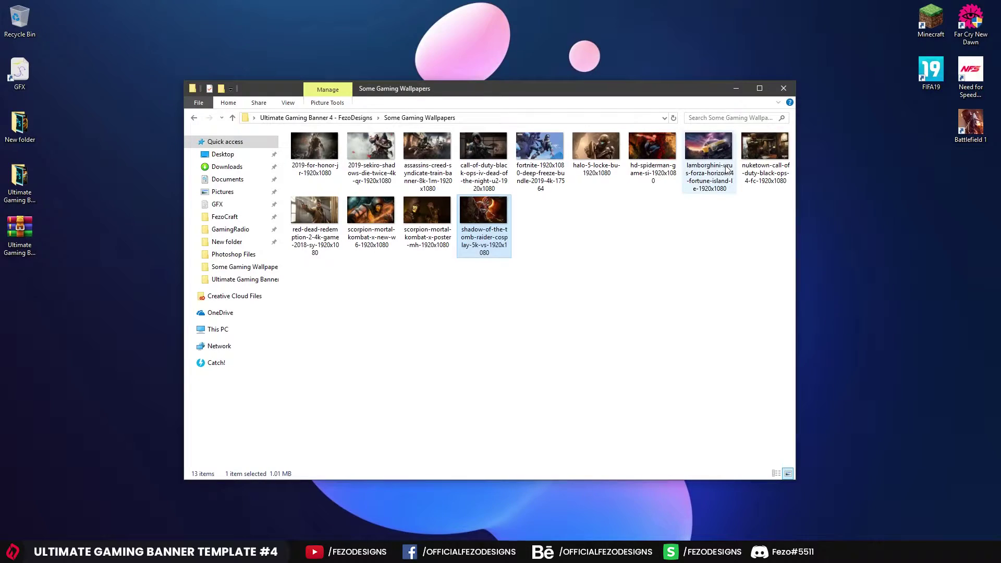
{"action": "left_click", "coordinate": [191, 119]}
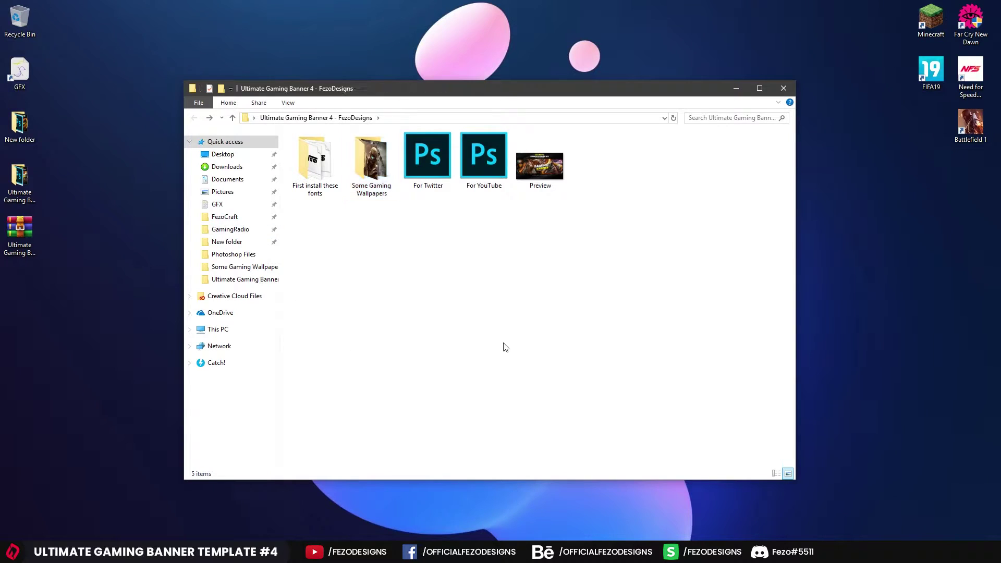
- Open the For Twitter and For YouTube templates in Photoshop and bring up For YouTube.psd with no layer selected
{"action": "left_click", "coordinate": [441, 170]}
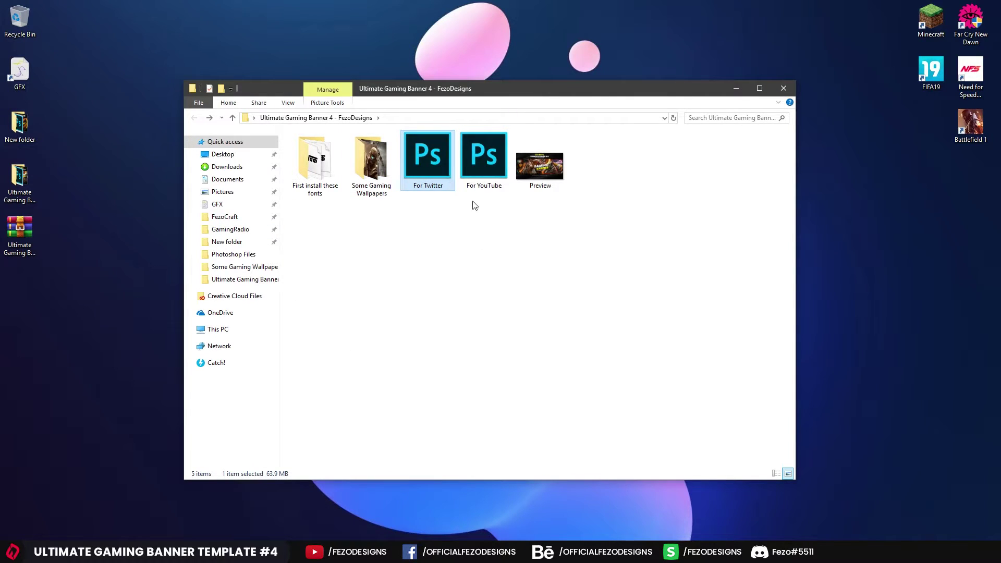
{"action": "left_click", "coordinate": [458, 241]}
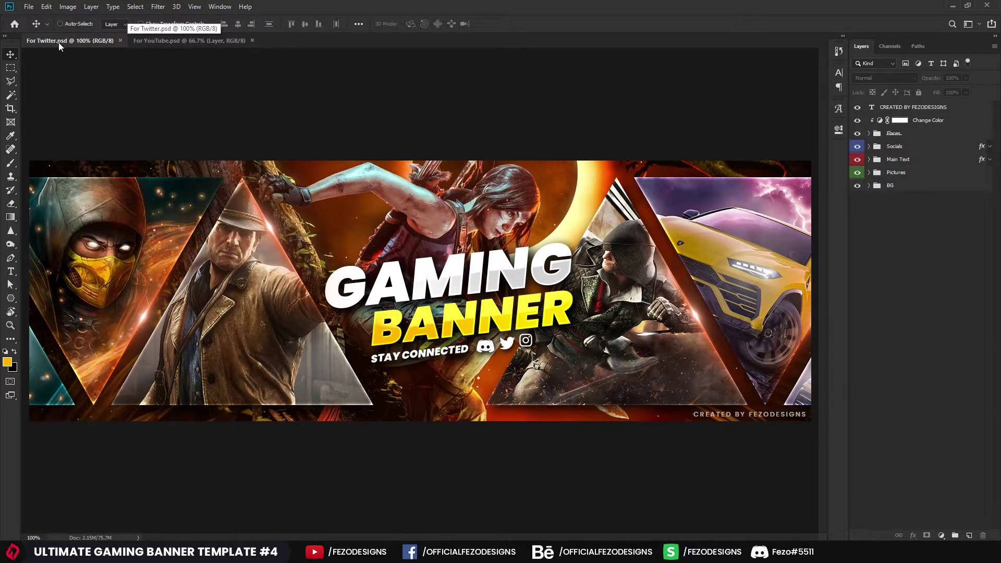
{"action": "left_click", "coordinate": [179, 43]}
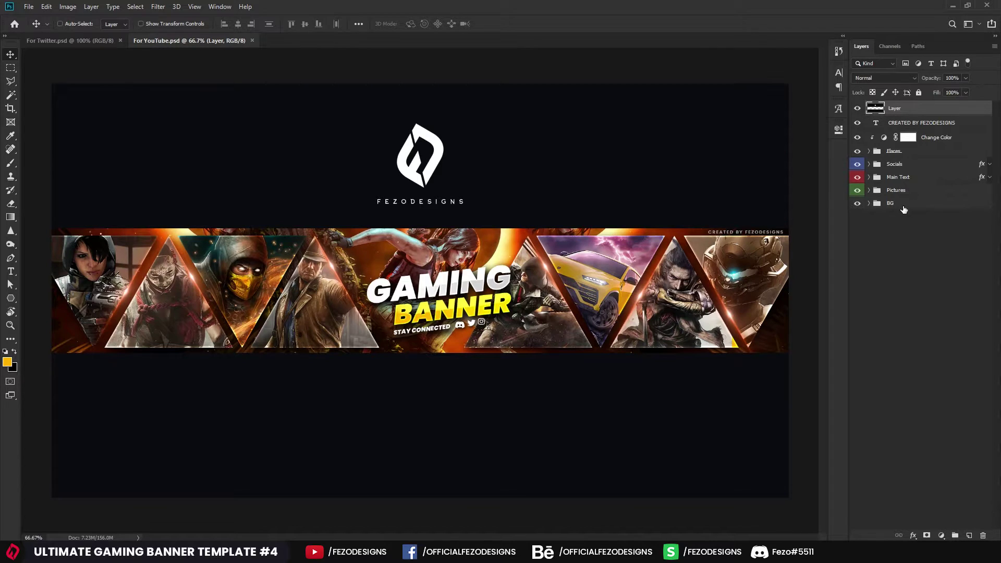
{"action": "left_click", "coordinate": [903, 178]}
{"action": "left_click", "coordinate": [893, 240]}
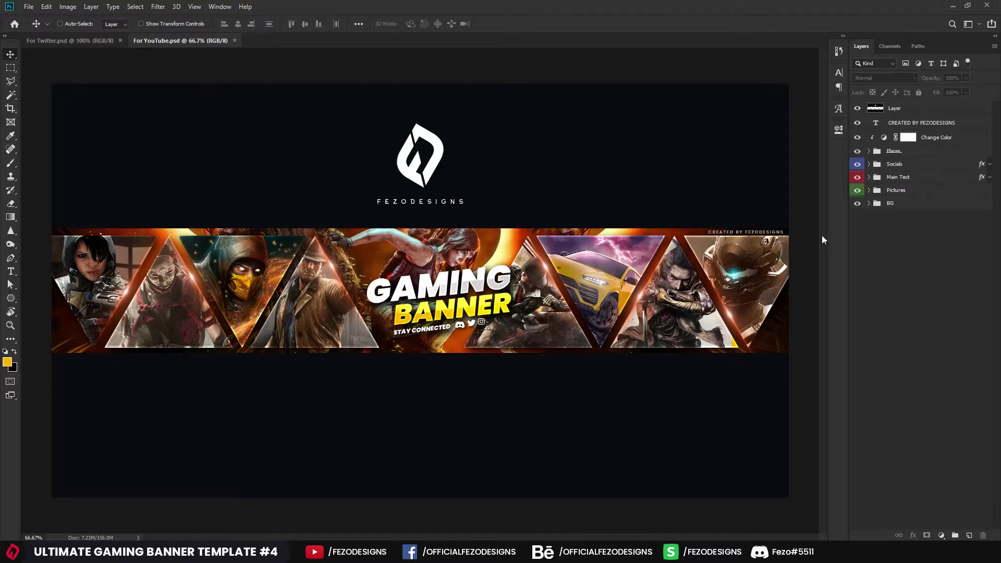
- Switch to For Twitter.psd, expand the Main Text group and go through its BANNER, STAY CONNECTED and GAMING text layers
{"action": "left_click", "coordinate": [78, 42]}
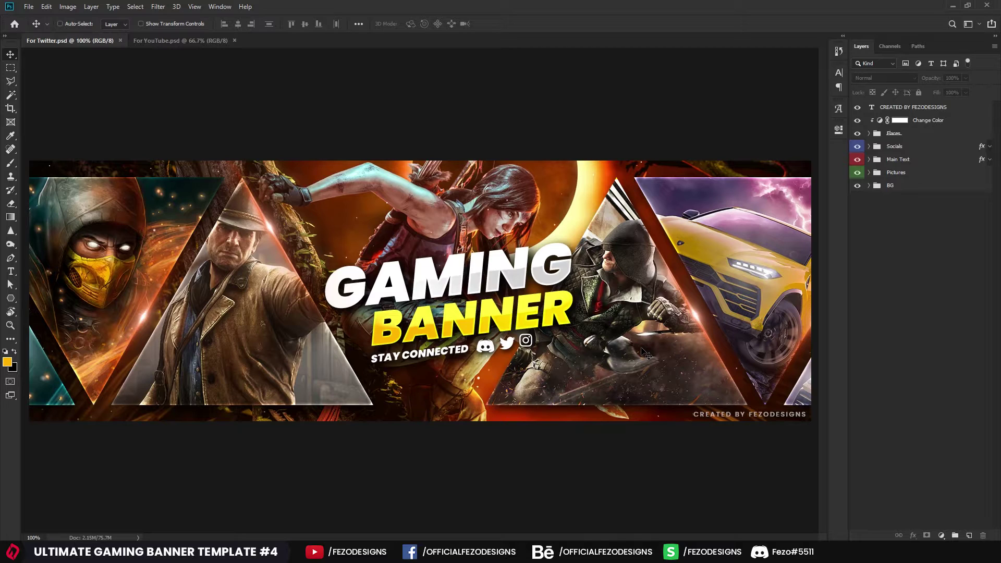
{"action": "left_click", "coordinate": [907, 162]}
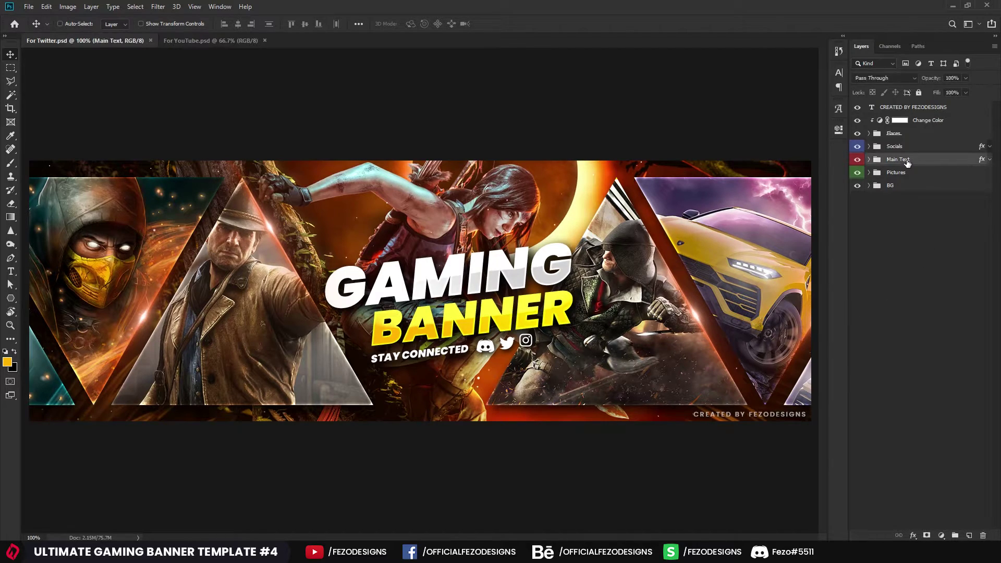
{"action": "left_click", "coordinate": [869, 160]}
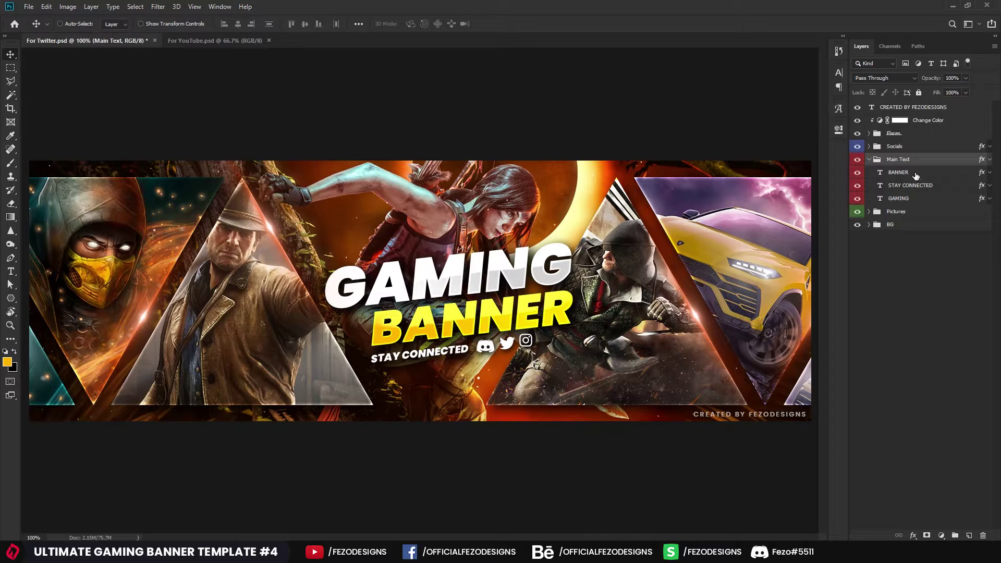
{"action": "left_click", "coordinate": [916, 174]}
{"action": "left_click", "coordinate": [923, 187]}
{"action": "left_click", "coordinate": [916, 200]}
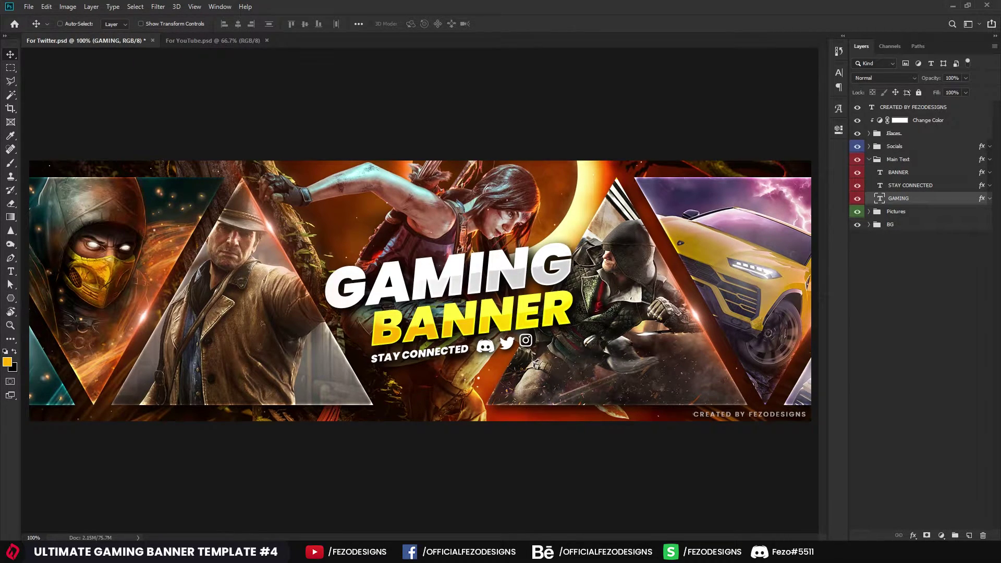
- Replace the GAMING text with FEZO and move it so its left edge lines up above the BANNER line
{"action": "left_click", "coordinate": [11, 272]}
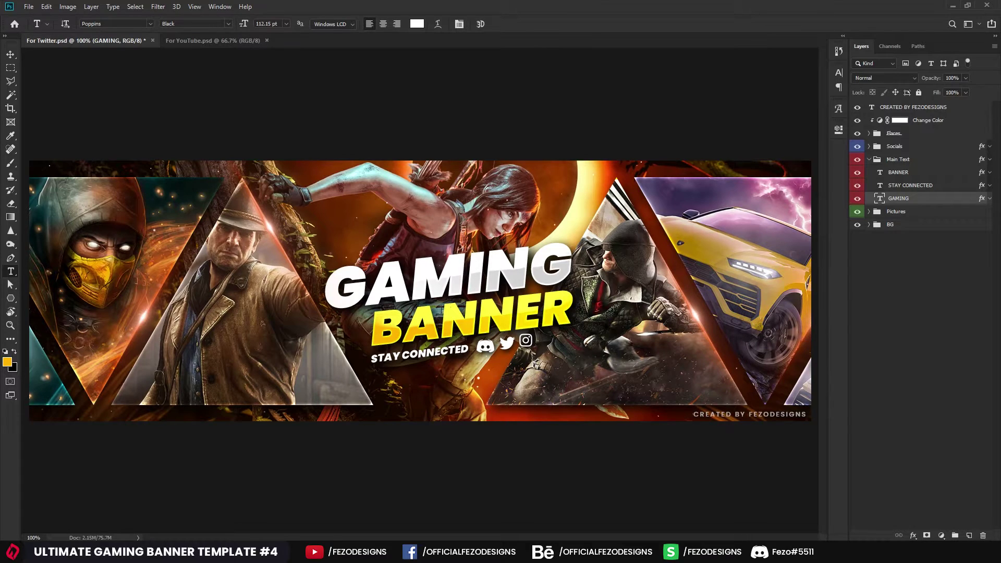
{"action": "left_click", "coordinate": [459, 268]}
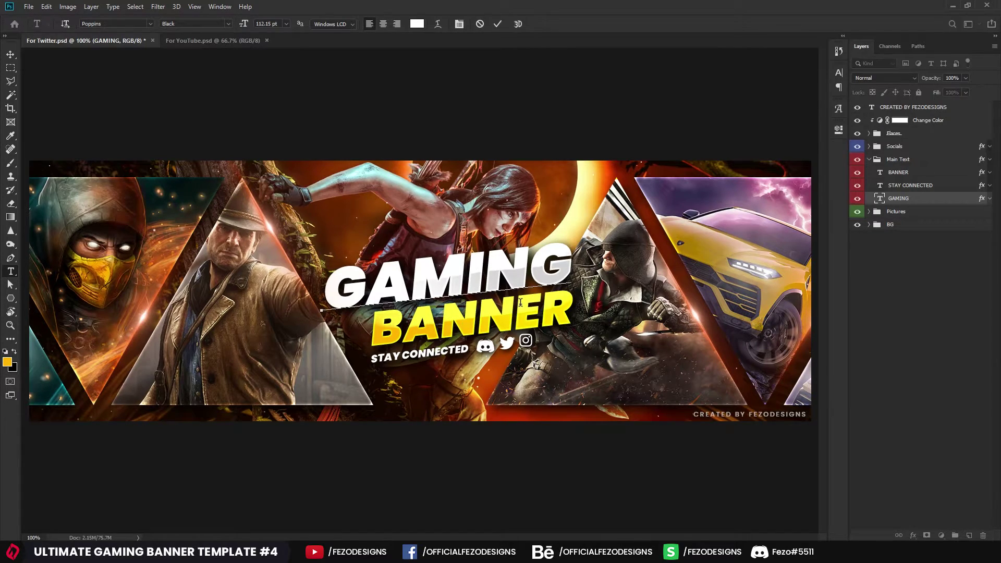
{"action": "key", "text": "ctrl+a"}
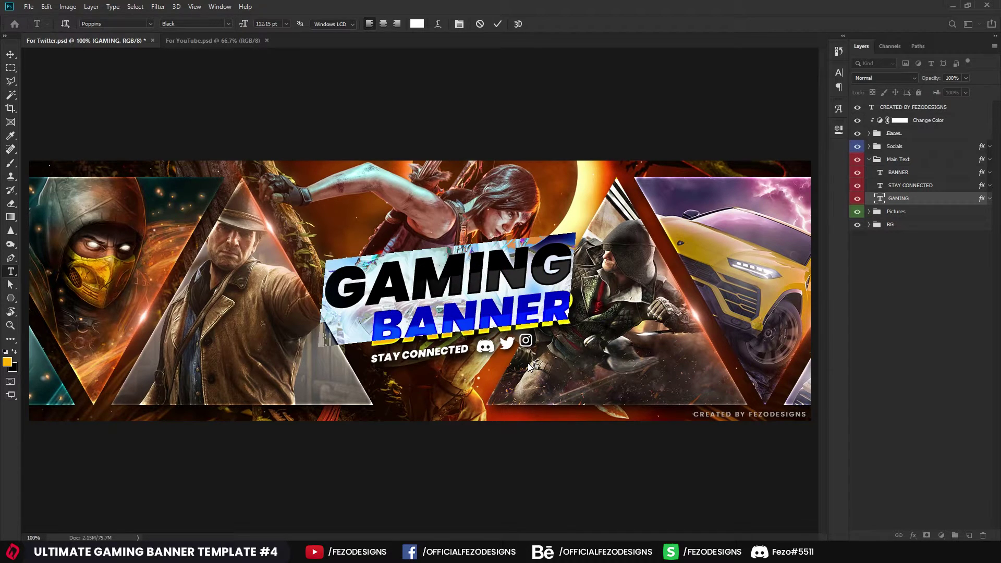
{"action": "type", "text": "FEZO"}
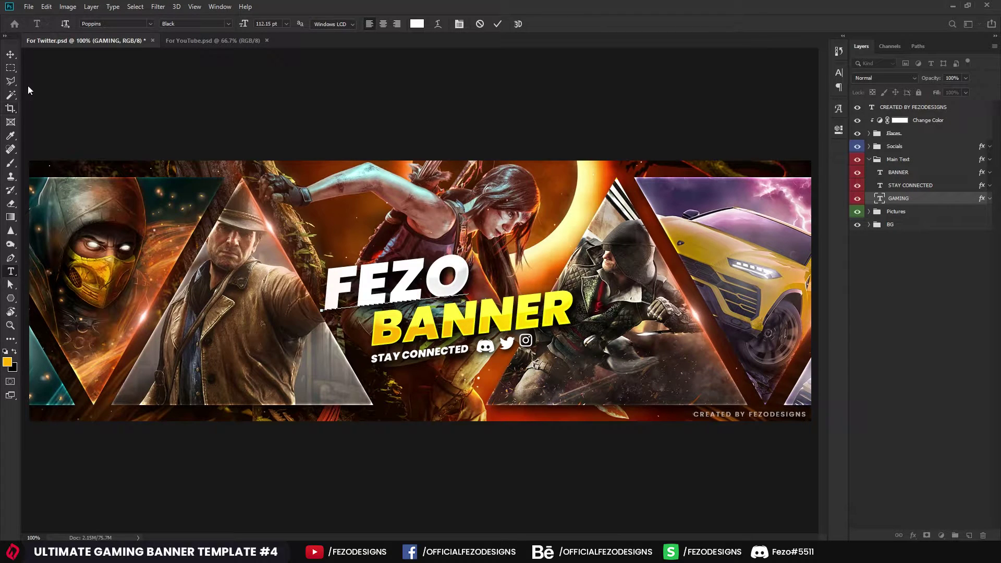
{"action": "left_click", "coordinate": [9, 58]}
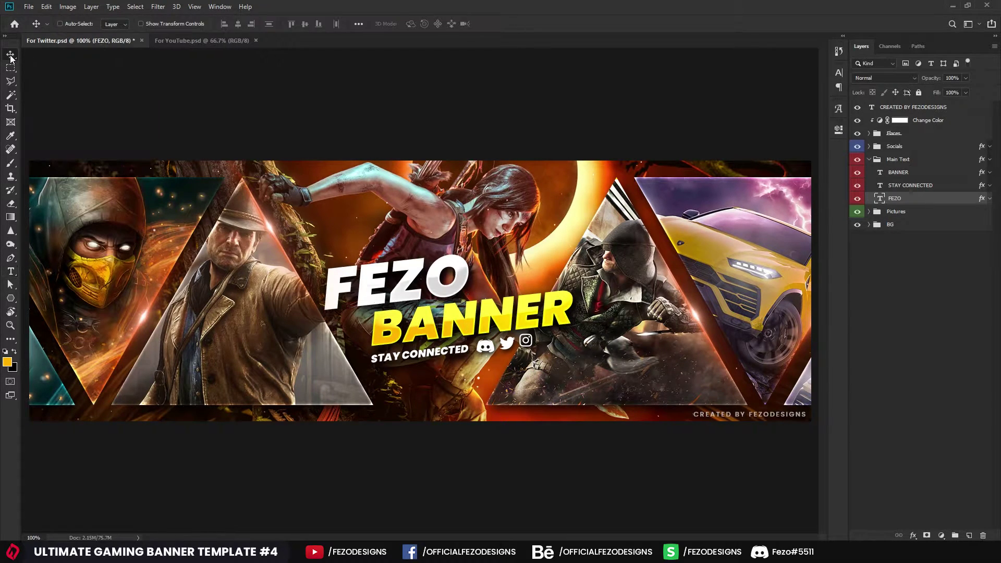
{"action": "left_click_drag", "start_coordinate": [435, 280], "coordinate": [474, 285]}
- Replace the yellow BANNER text below FEZO with DESIGNS
{"action": "key", "text": "t"}
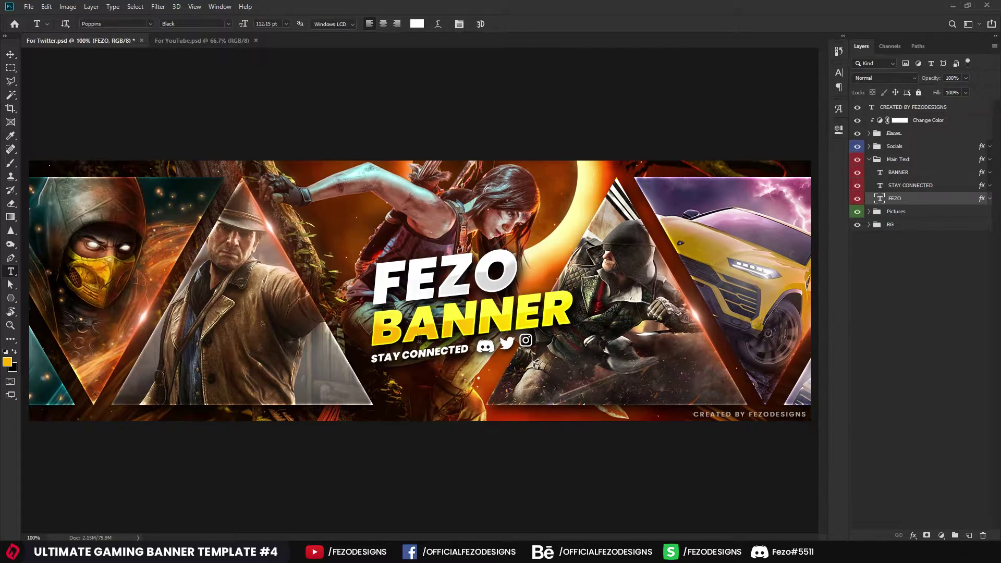
{"action": "left_click", "coordinate": [451, 320]}
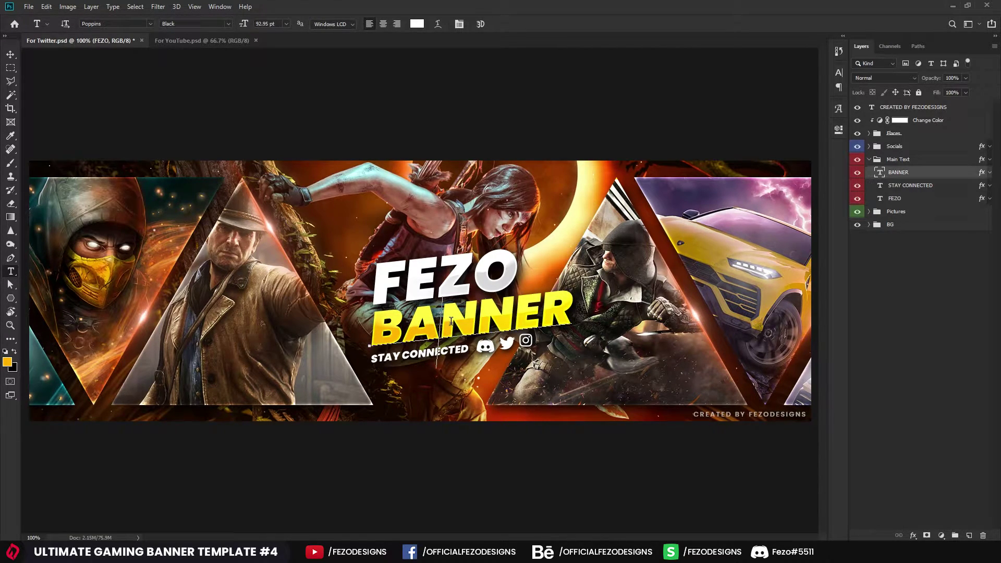
{"action": "left_click_drag", "start_coordinate": [375, 323], "coordinate": [599, 307]}
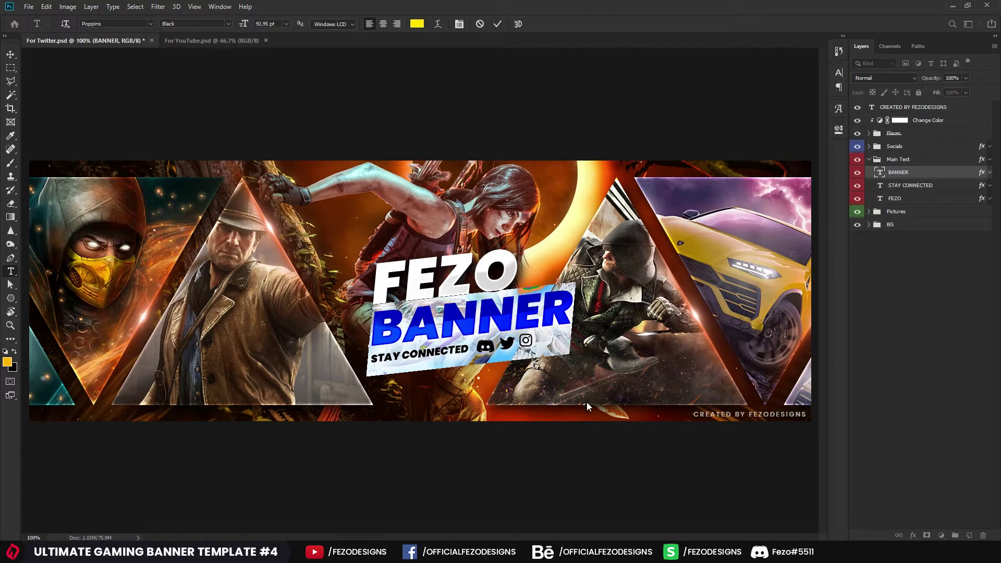
{"action": "type", "text": "DESIGN"}
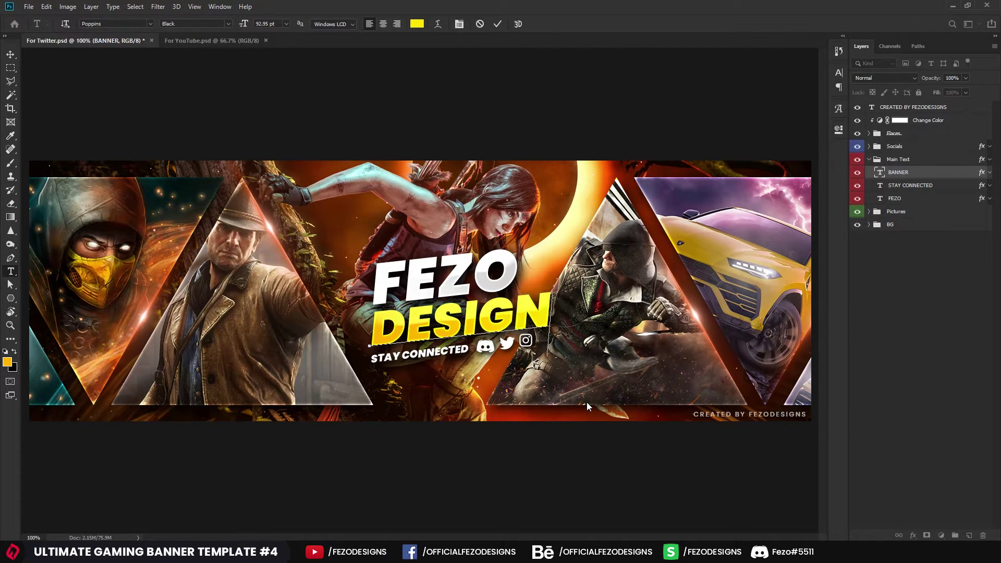
{"action": "type", "text": "S"}
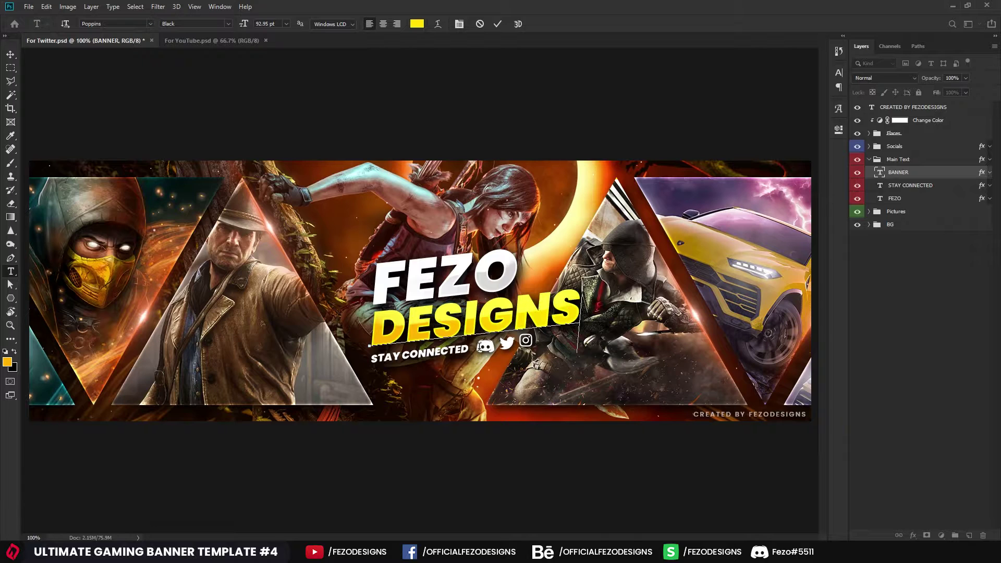
{"action": "left_click", "coordinate": [9, 58]}
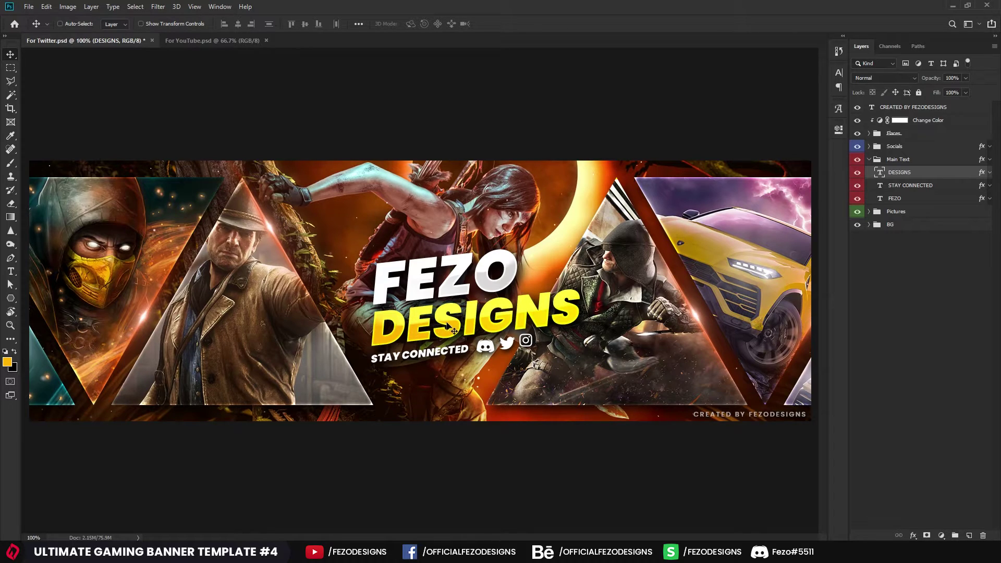
- Try to change the font size of the DESIGNS text, and revert the line to its original BANNER wording
{"action": "double_click", "coordinate": [533, 322]}
{"action": "key", "text": "ctrl+a"}
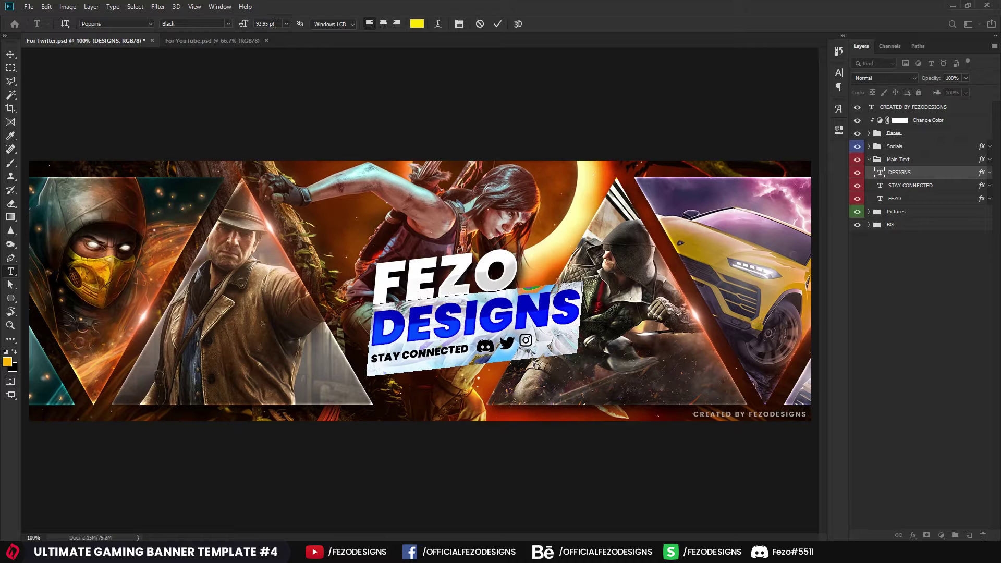
{"action": "left_click", "coordinate": [474, 311]}
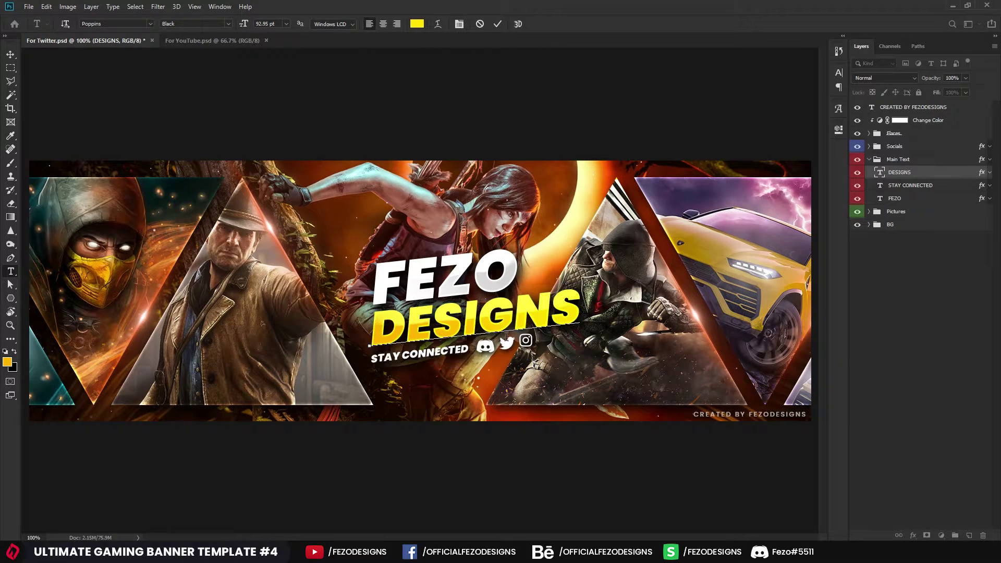
{"action": "left_click_drag", "start_coordinate": [370, 326], "coordinate": [556, 374]}
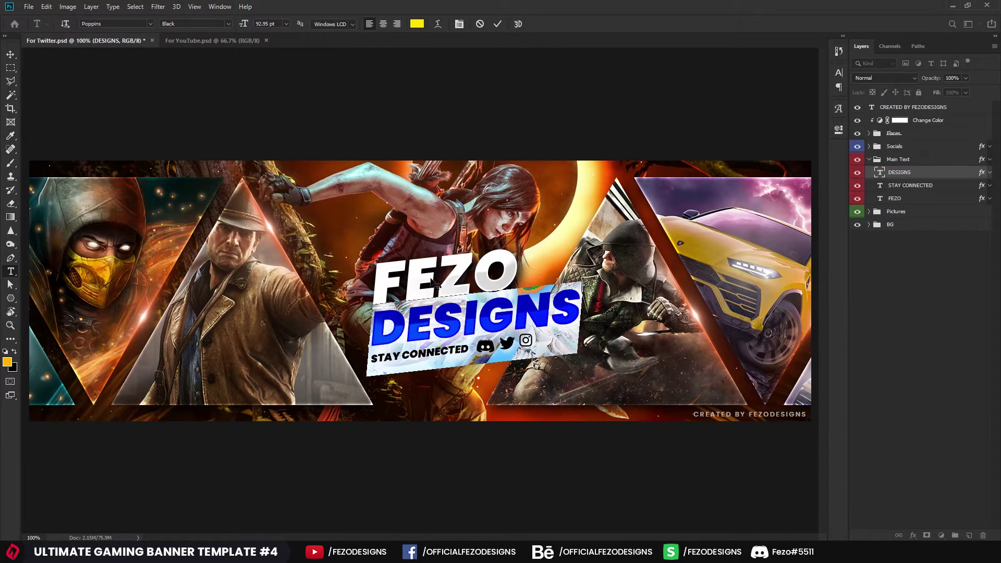
{"action": "mouse_move", "coordinate": [251, 23]}
{"action": "left_mouse_down"}
{"action": "mouse_move", "coordinate": [242, 23]}
{"action": "mouse_move", "coordinate": [260, 23]}
{"action": "mouse_move", "coordinate": [238, 23]}
{"action": "left_mouse_up"}
{"action": "key", "text": "Escape"}
{"action": "left_click", "coordinate": [11, 55]}
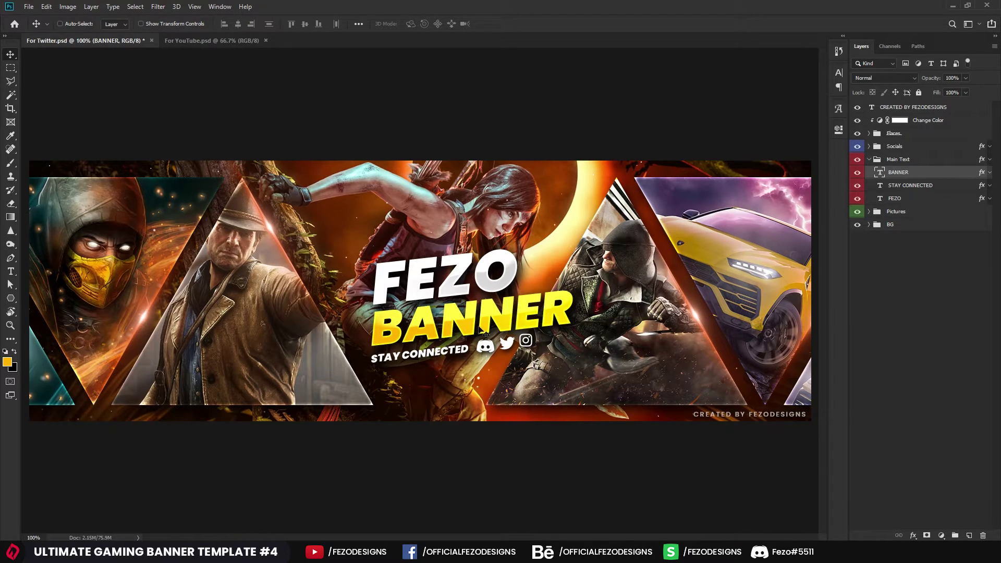
- Change the yellow BANNER line's wording to DESIGNS and commit the text
{"action": "double_click", "coordinate": [508, 349]}
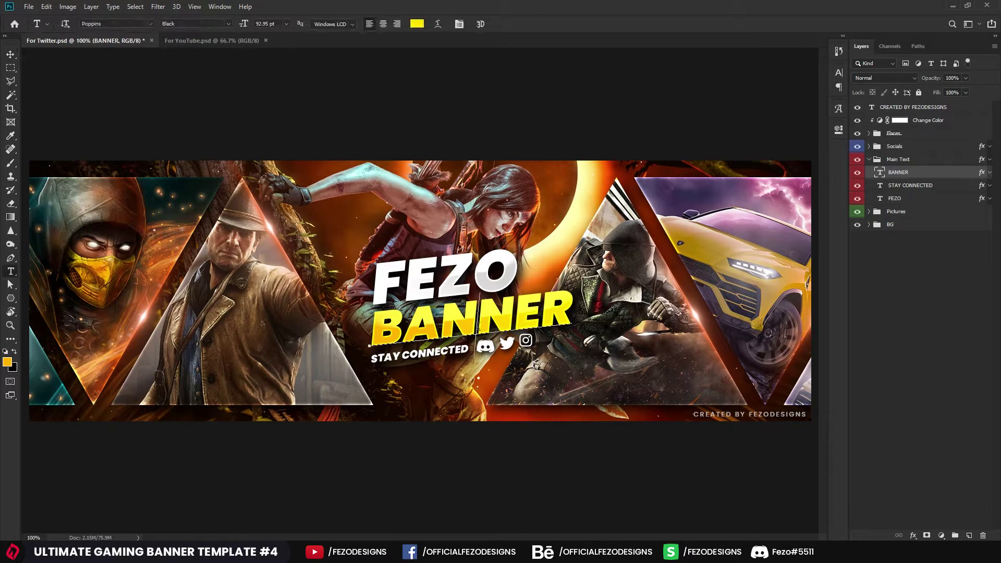
{"action": "type", "text": "DESIGNS"}
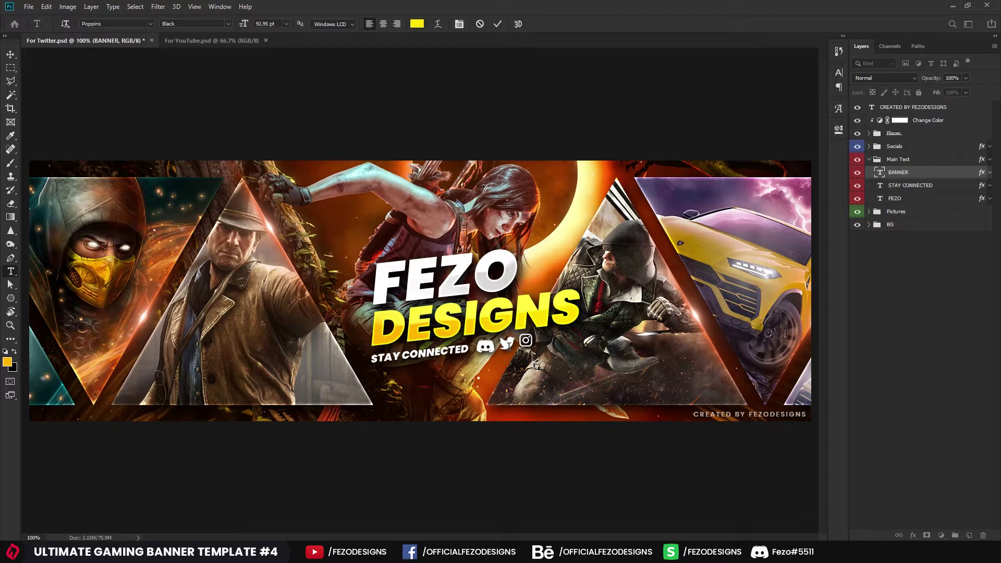
{"action": "key", "text": "ctrl+Return"}
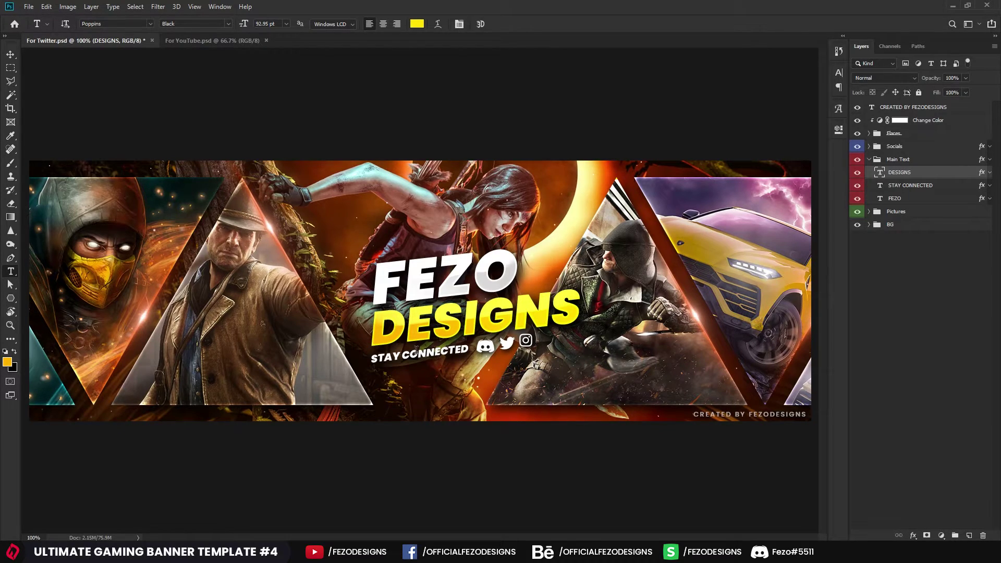
{"action": "left_click", "coordinate": [371, 358]}
{"action": "key", "text": "ctrl+a"}
{"action": "key", "text": "Escape"}
- Leave all layers deselected and collapse the Main Text group
{"action": "left_click", "coordinate": [906, 160]}
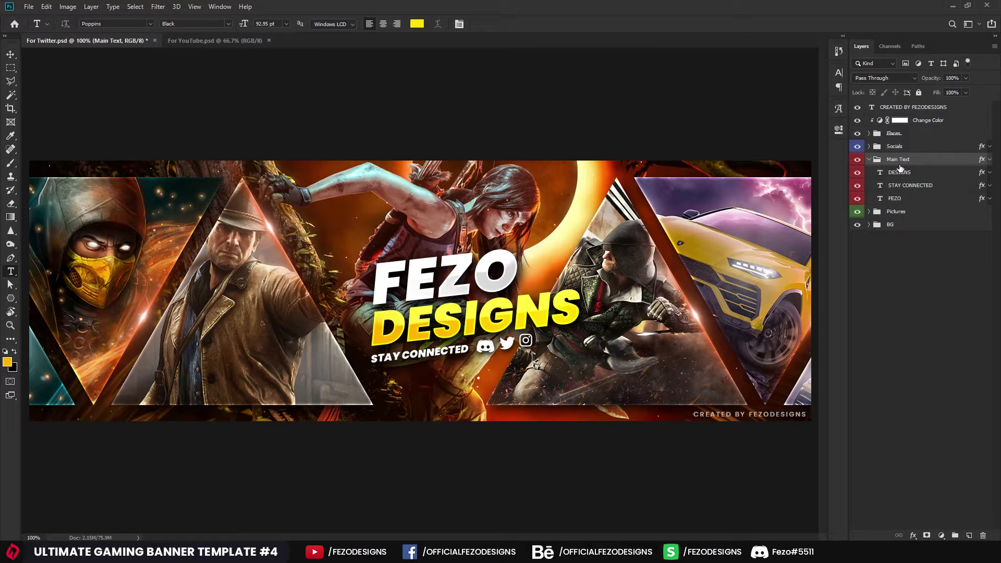
{"action": "left_click", "coordinate": [886, 326]}
{"action": "left_click", "coordinate": [869, 160]}
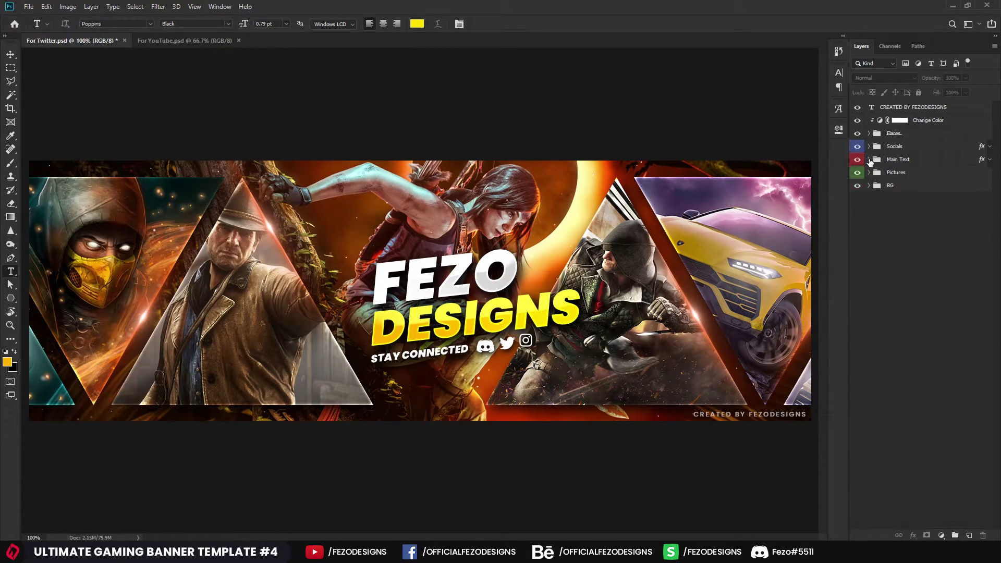
- Expand the Socials group and go through its discord, twitter and instagram icon layers
{"action": "left_click", "coordinate": [892, 148]}
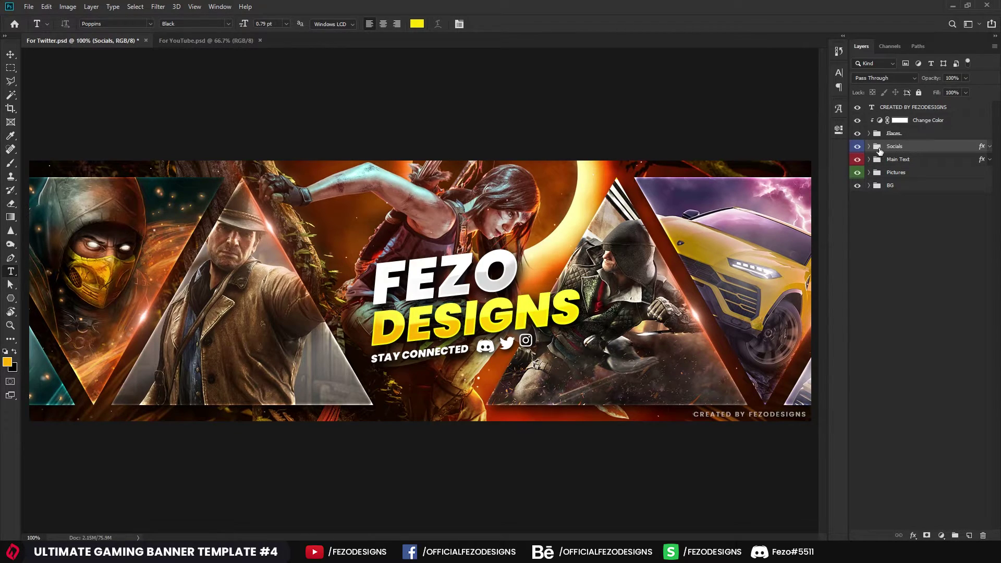
{"action": "left_click", "coordinate": [869, 147]}
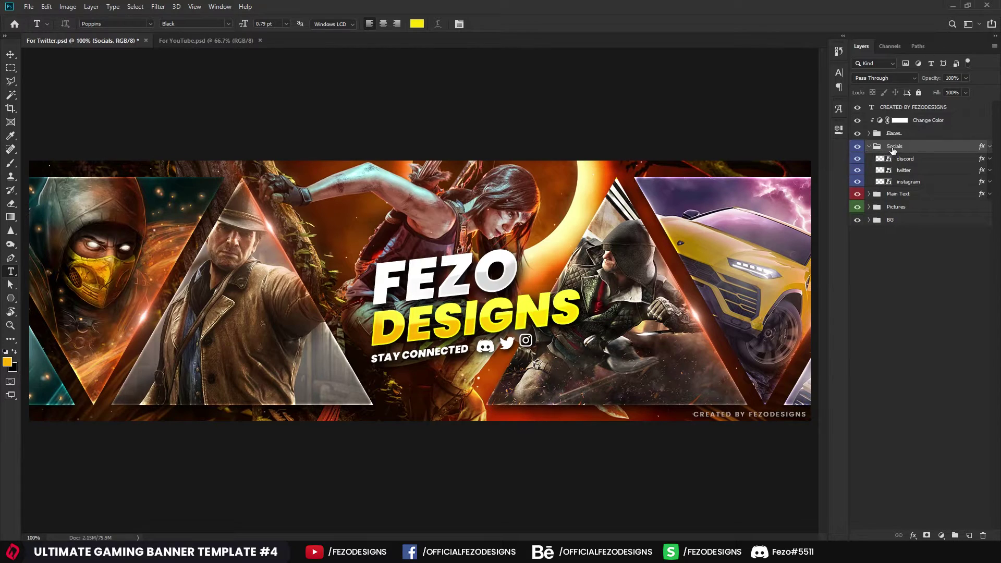
{"action": "left_click", "coordinate": [907, 162]}
{"action": "left_click", "coordinate": [913, 172]}
{"action": "left_click", "coordinate": [916, 184]}
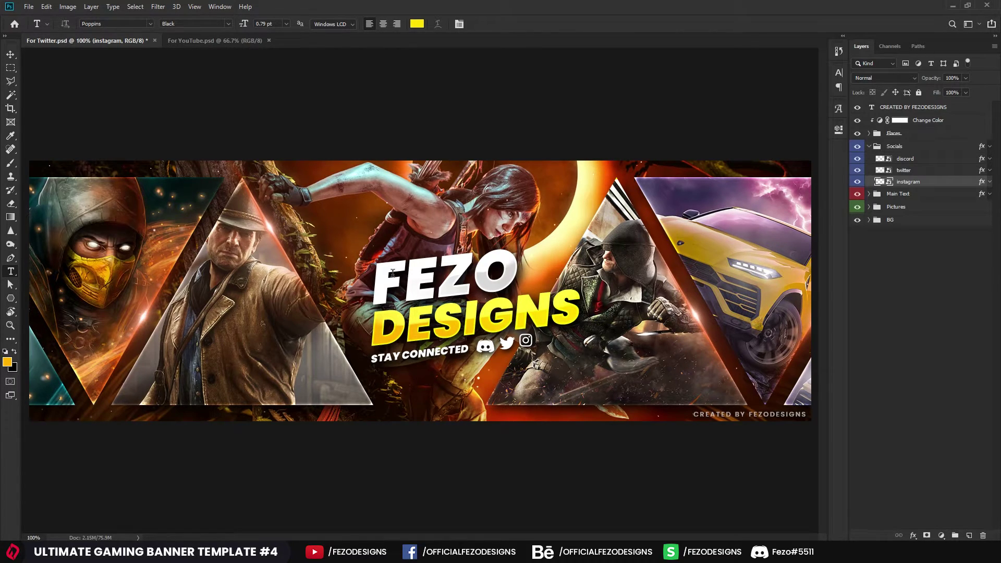
- Switch to the web browser and open iconfinder.com in a new tab
{"action": "left_click", "coordinate": [114, 500]}
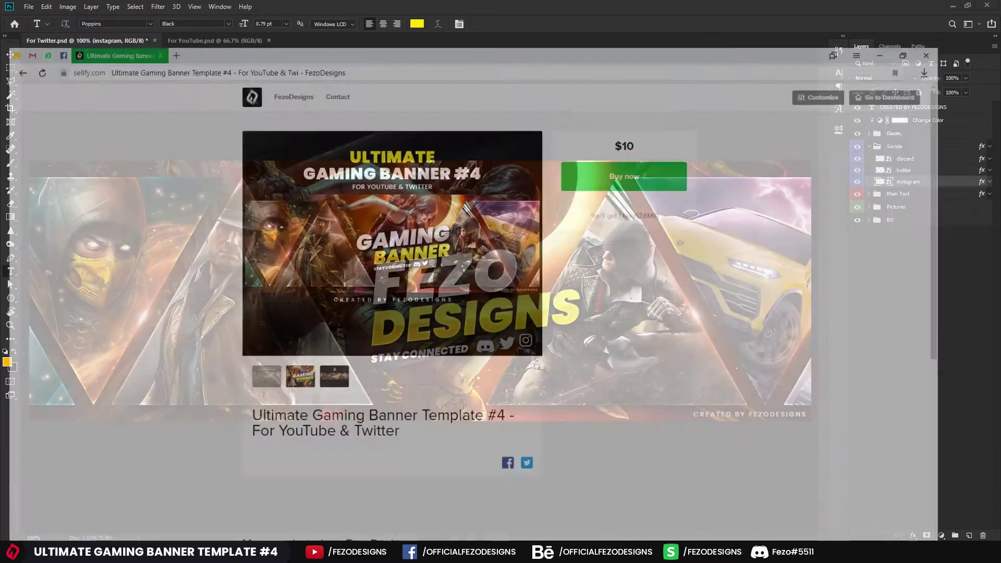
{"action": "left_click", "coordinate": [179, 9]}
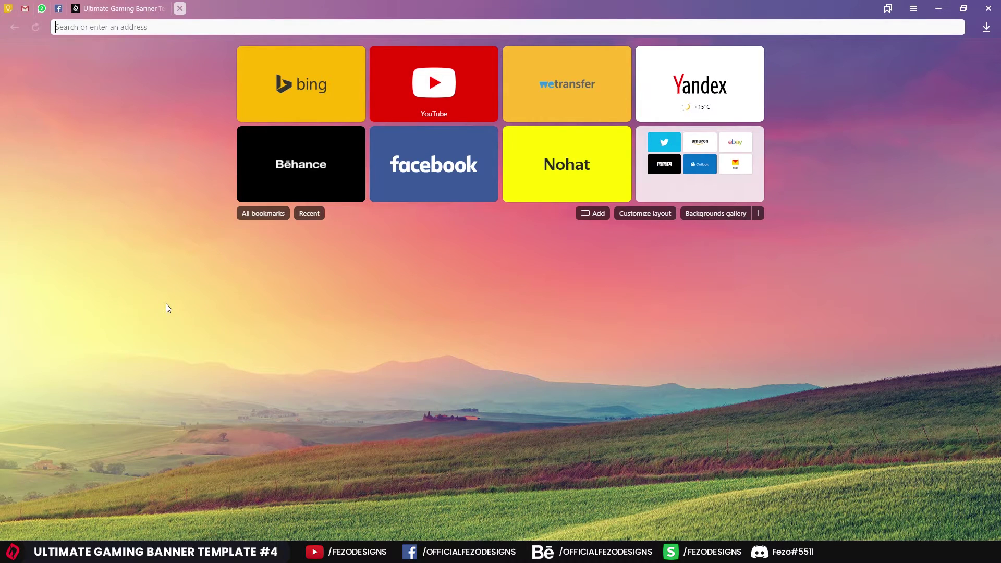
{"action": "type", "text": "iconfinder.co"}
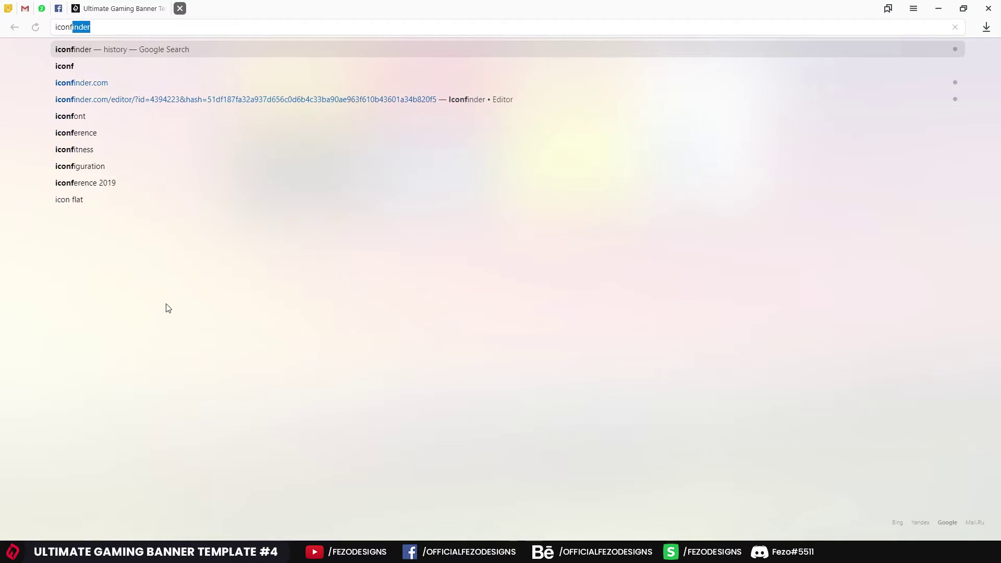
{"action": "type", "text": "m"}
{"action": "key", "text": "Return"}
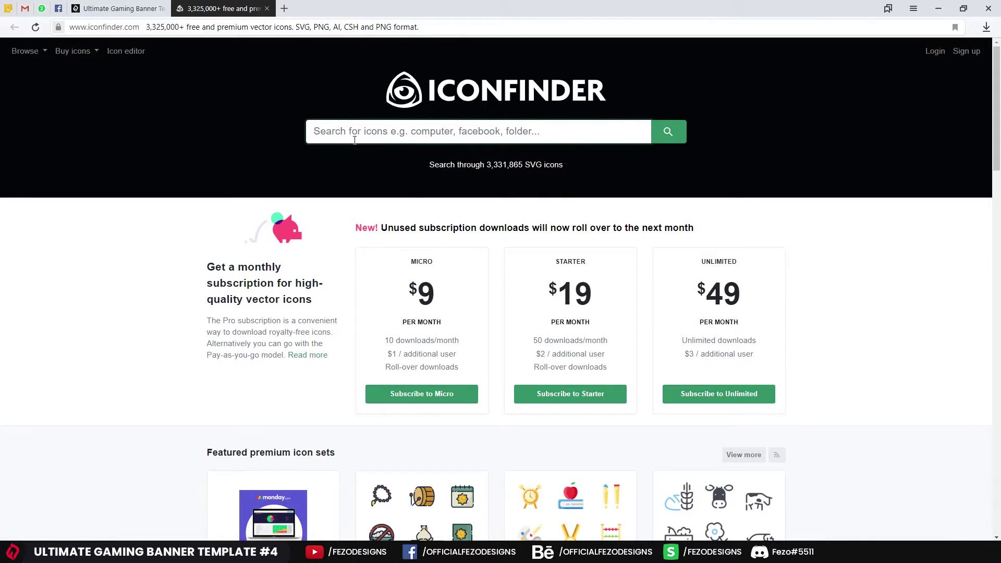
- Search Iconfinder for facebook icons and limit the results to free ones
{"action": "left_click", "coordinate": [407, 132]}
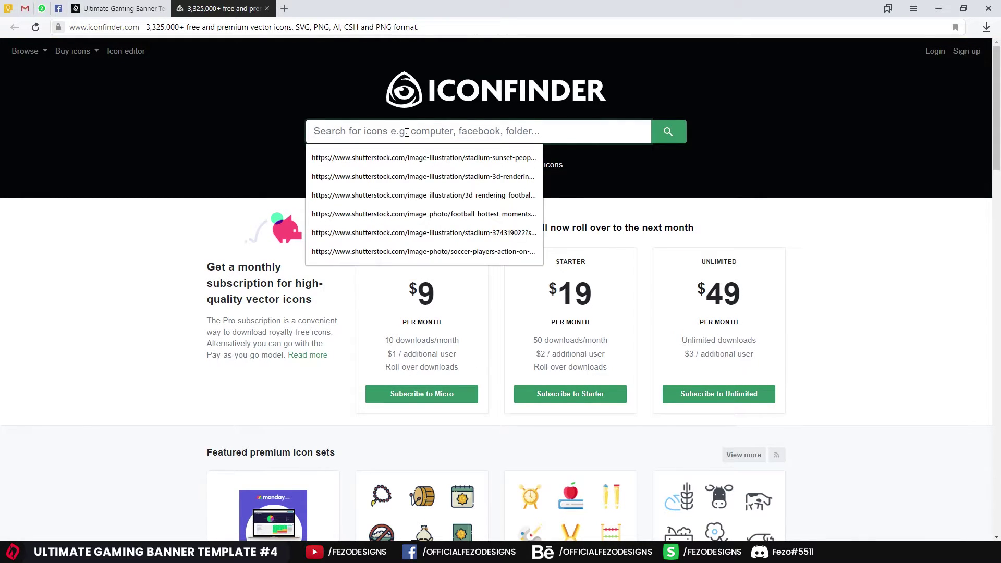
{"action": "type", "text": "facebook"}
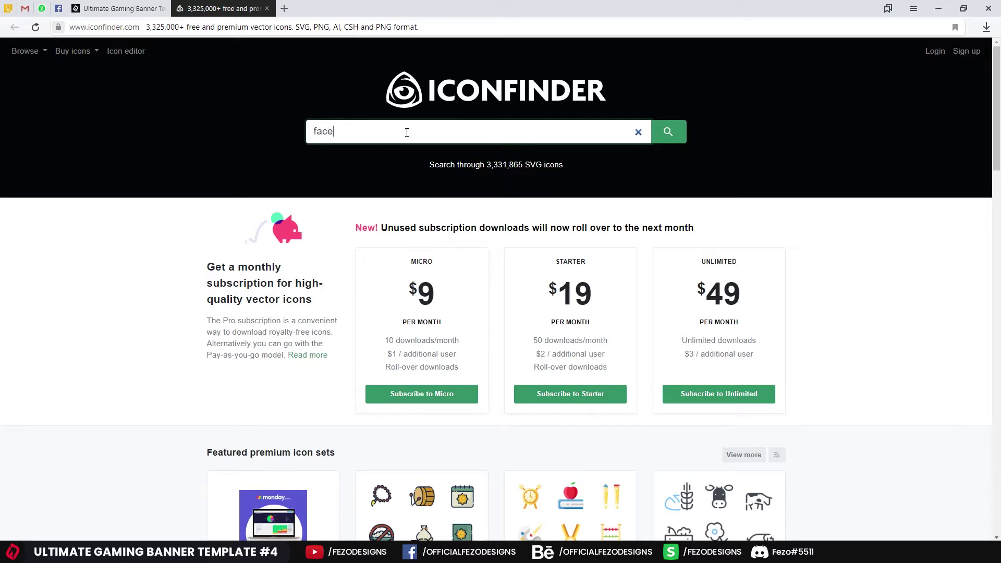
{"action": "key", "text": "Return"}
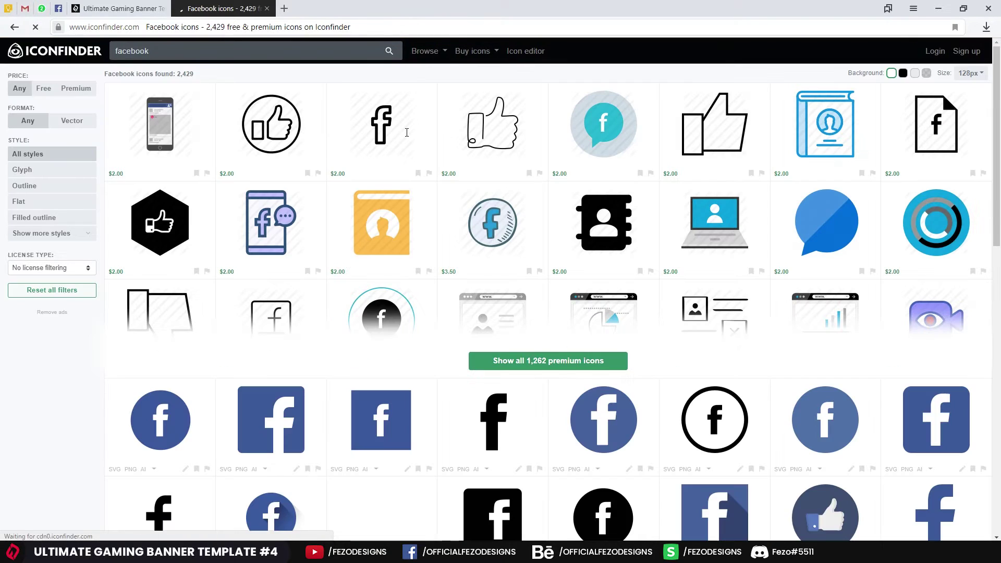
{"action": "left_click", "coordinate": [44, 91]}
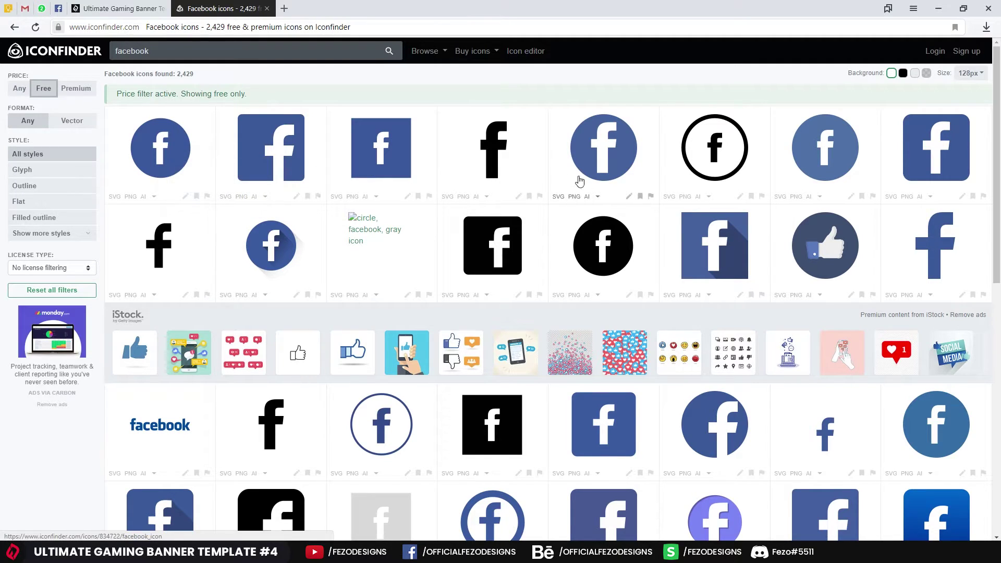
- Download the plain black facebook f icon in SVG format to the Desktop as iconfinder_06-facebook_104498
{"action": "left_click", "coordinate": [448, 201]}
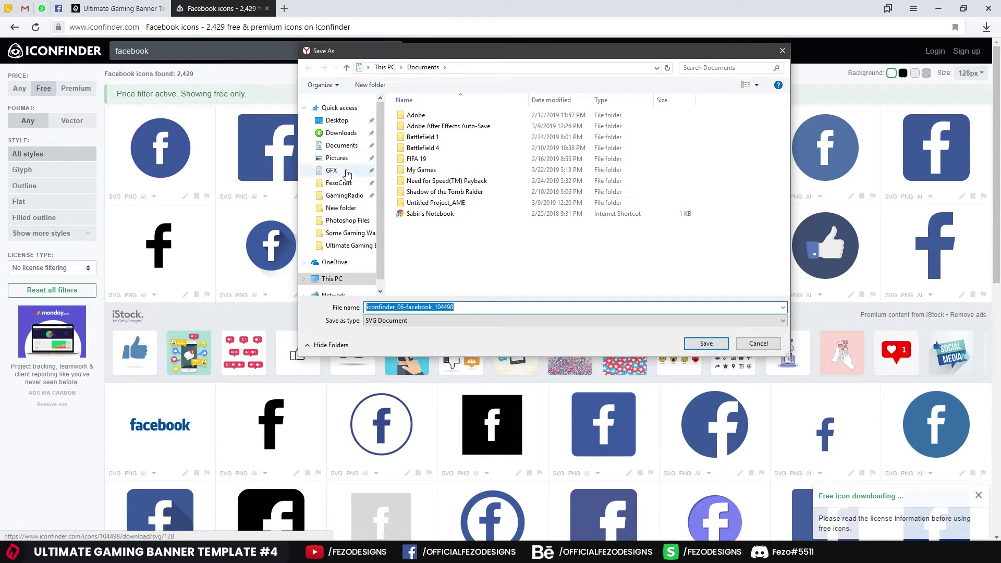
{"action": "left_click", "coordinate": [336, 120]}
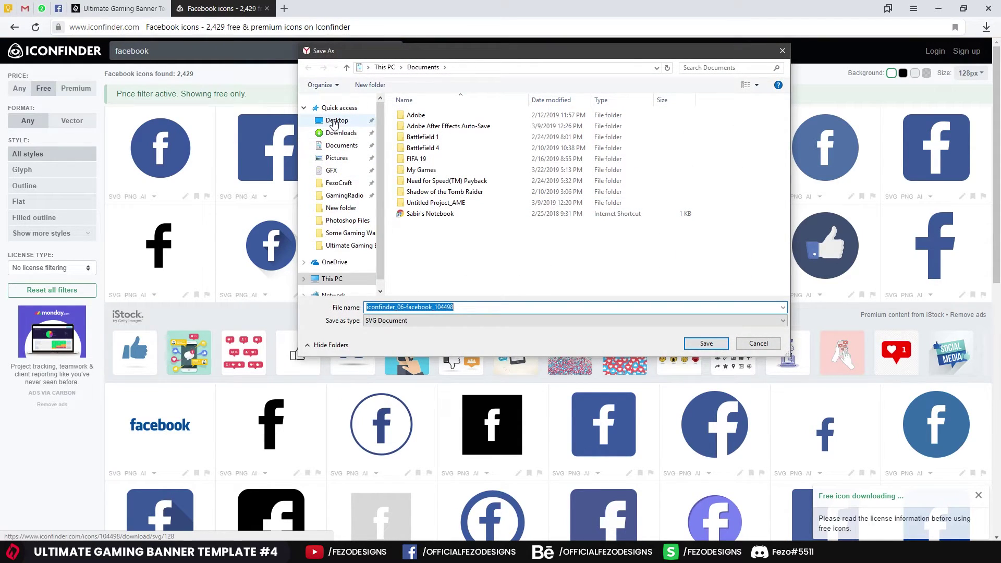
{"action": "left_click", "coordinate": [707, 344]}
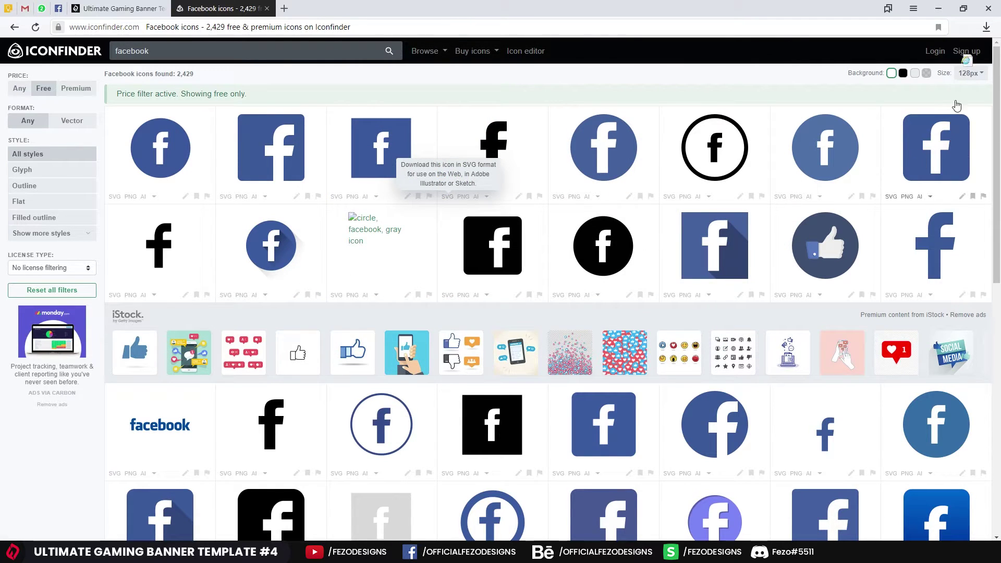
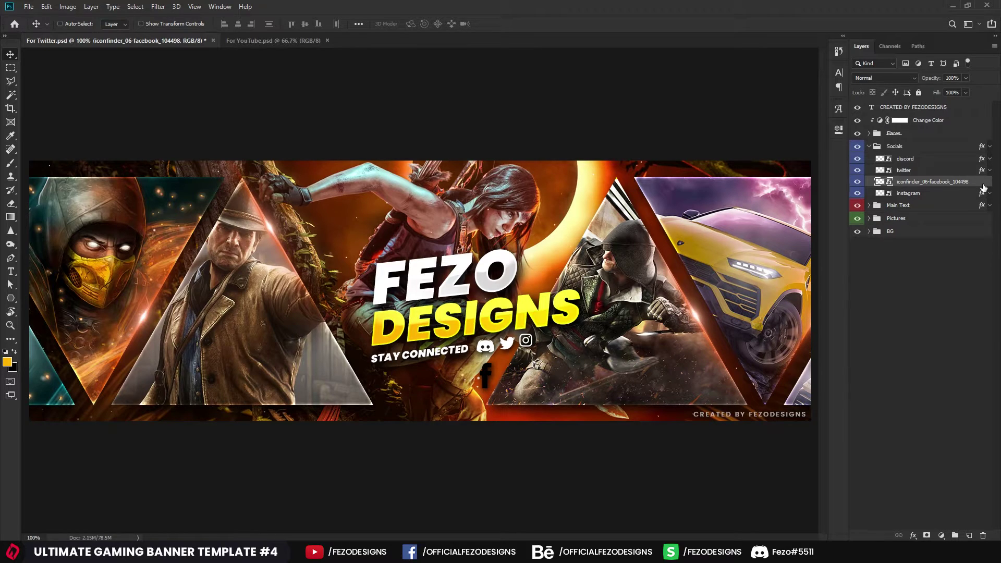
- Apply a white Color Overlay at 100% opacity to the imported facebook icon layer
{"action": "double_click", "coordinate": [984, 187]}
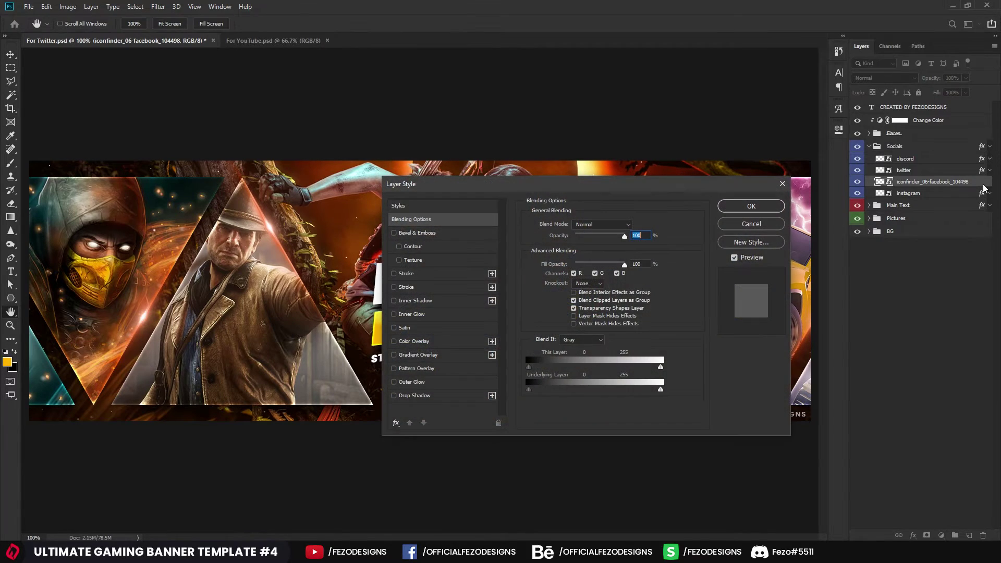
{"action": "left_click", "coordinate": [425, 341]}
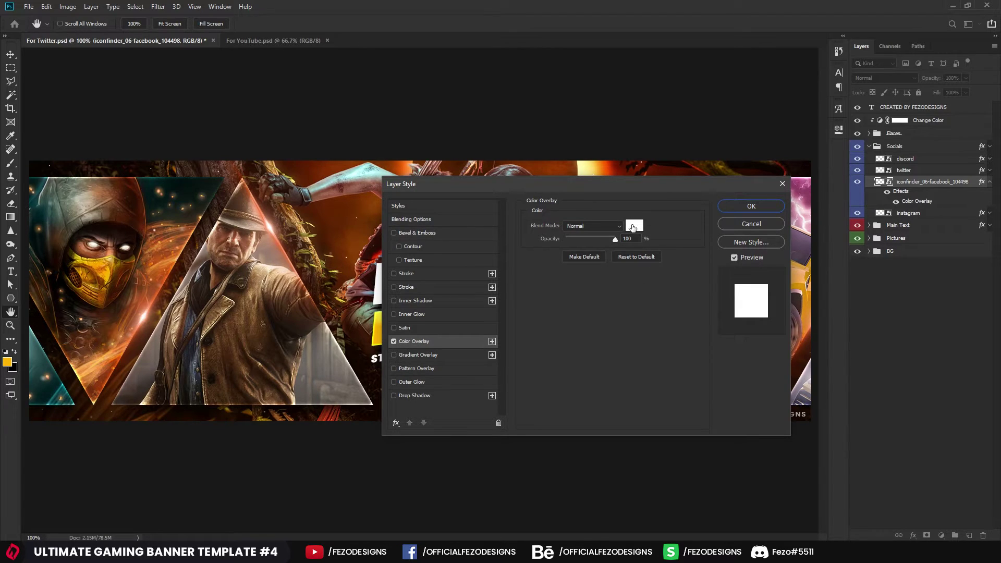
{"action": "left_click", "coordinate": [751, 206]}
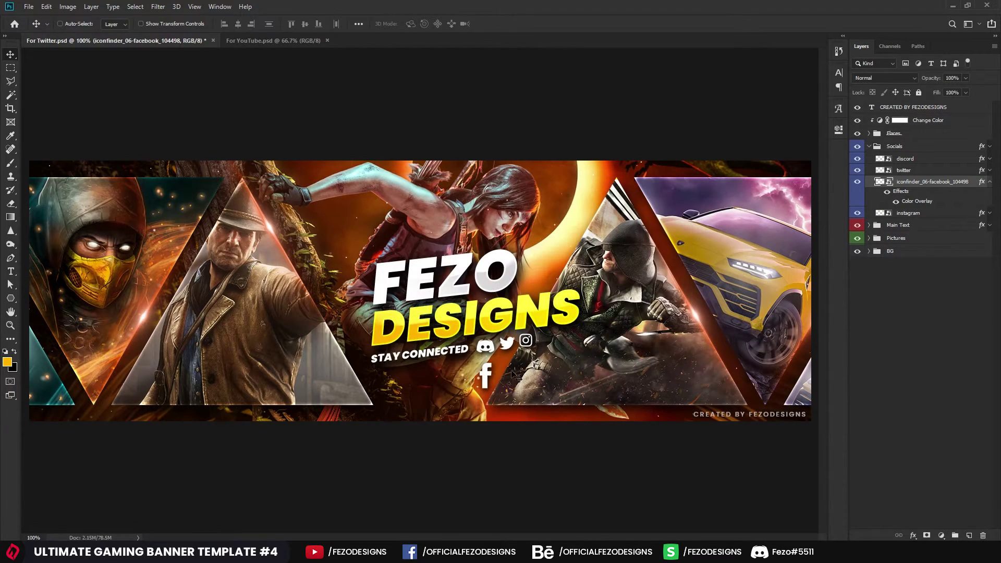
- Move the facebook icon beside the instagram icon and scale it down proportionally to about 49%
{"action": "key", "text": "v"}
{"action": "left_click_drag", "start_coordinate": [502, 375], "coordinate": [559, 344]}
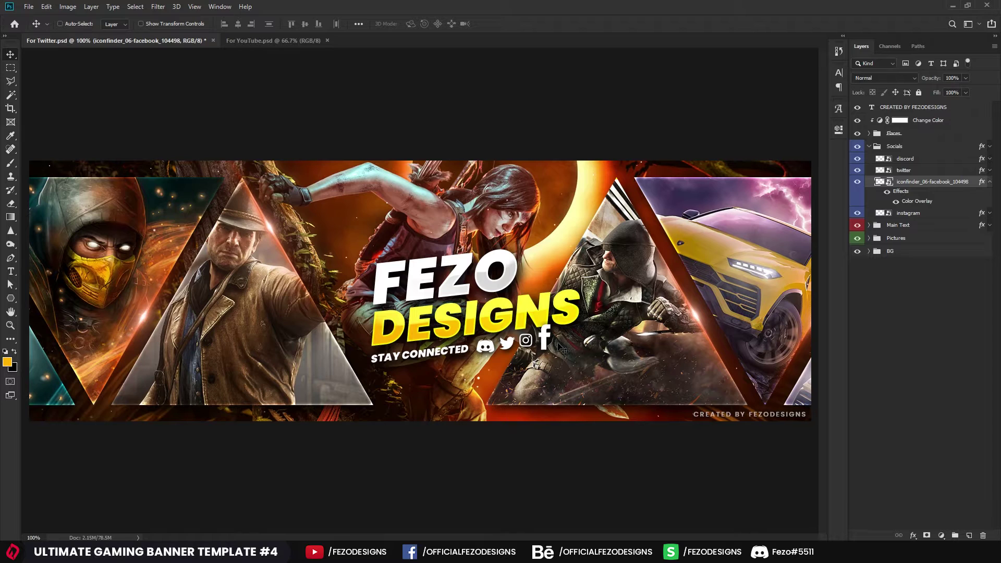
{"action": "key", "text": "z"}
{"action": "left_click", "coordinate": [558, 343]}
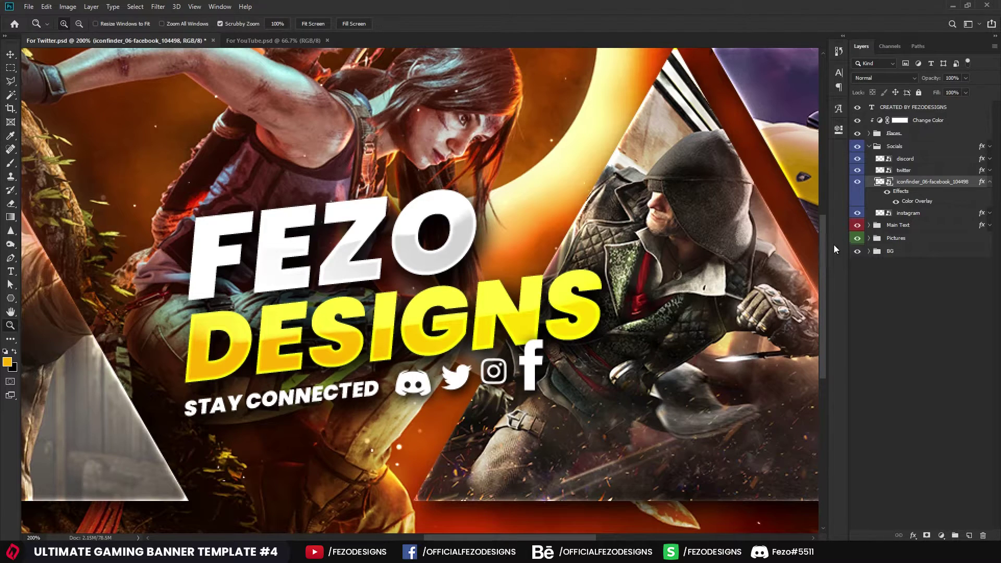
{"action": "key", "text": "ctrl+t"}
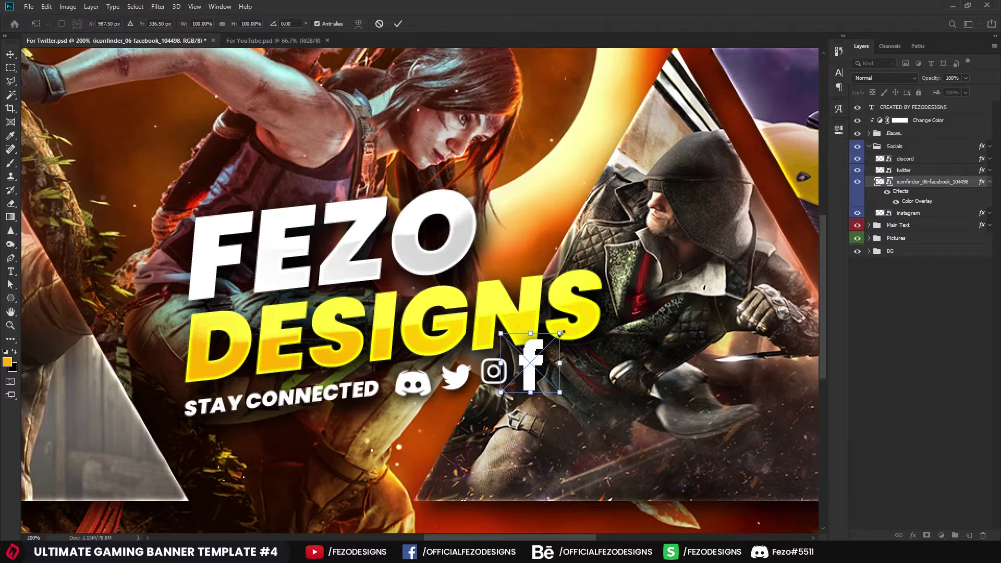
{"action": "left_click_drag", "start_coordinate": [560, 333], "coordinate": [536, 368]}
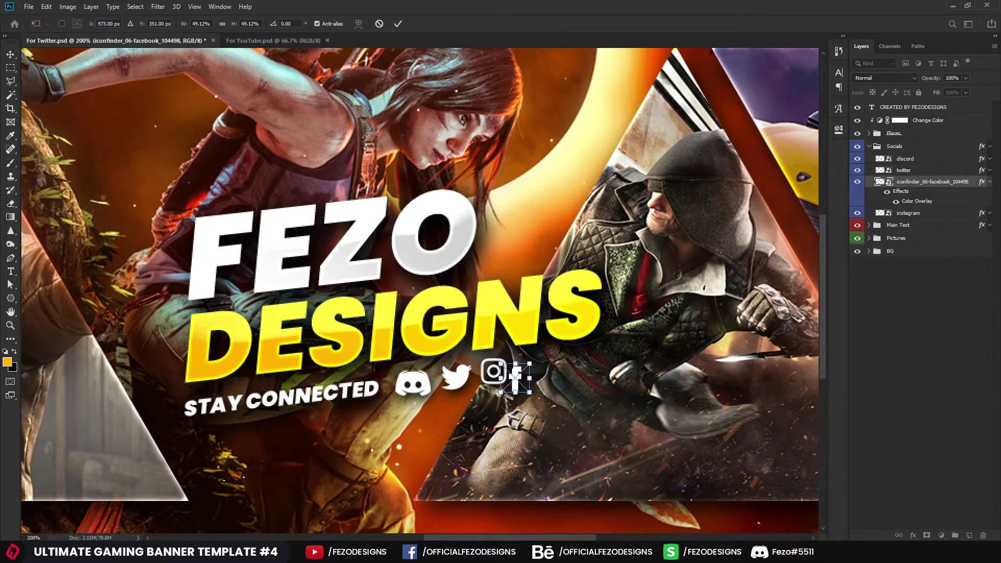
{"action": "left_click", "coordinate": [397, 24]}
{"action": "key", "text": "z"}
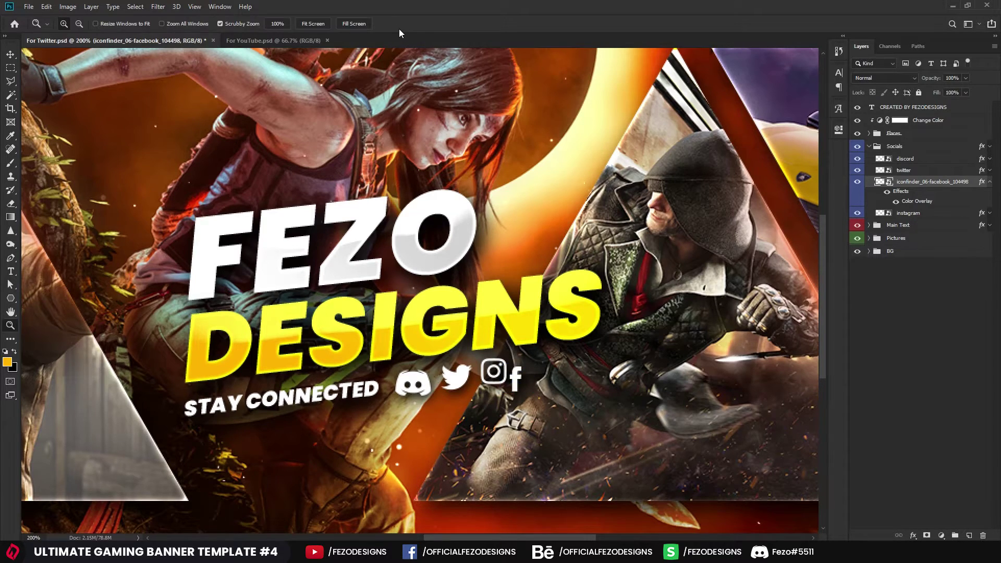
- Reposition the facebook icon just to the right of the instagram icon, nudging it until it lines up with the icon row
{"action": "left_click", "coordinate": [12, 56]}
{"action": "left_click_drag", "start_coordinate": [545, 356], "coordinate": [552, 340]}
{"action": "key", "text": "Right"}
{"action": "key", "text": "Right"}
{"action": "key", "text": "Right"}
{"action": "key", "text": "Down"}
{"action": "key", "text": "Down"}
{"action": "key", "text": "Down"}
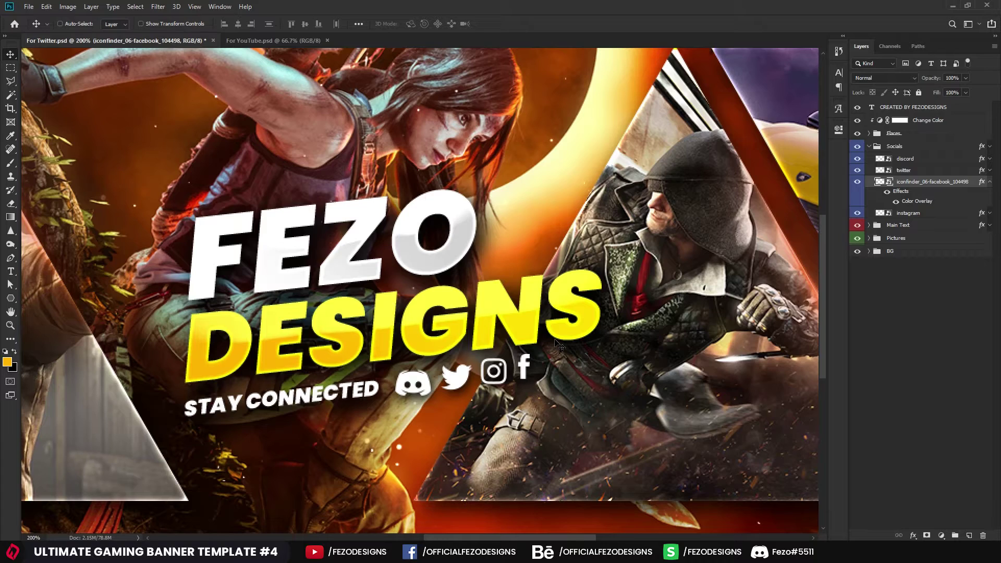
{"action": "key", "text": "Right"}
{"action": "key", "text": "Right"}
{"action": "key", "text": "Right"}
{"action": "key", "text": "Left"}
{"action": "key", "text": "Right"}
{"action": "key", "text": "Right"}
- Rename the imported icon layer to facebook and collapse its effects list
{"action": "double_click", "coordinate": [915, 183]}
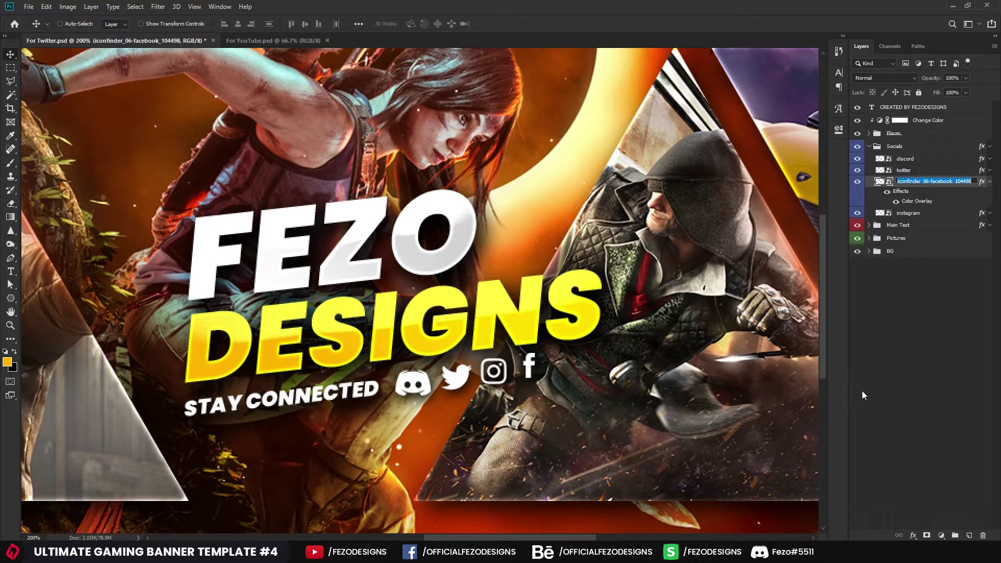
{"action": "type", "text": "facebook"}
{"action": "key", "text": "Return"}
{"action": "left_click", "coordinate": [989, 183]}
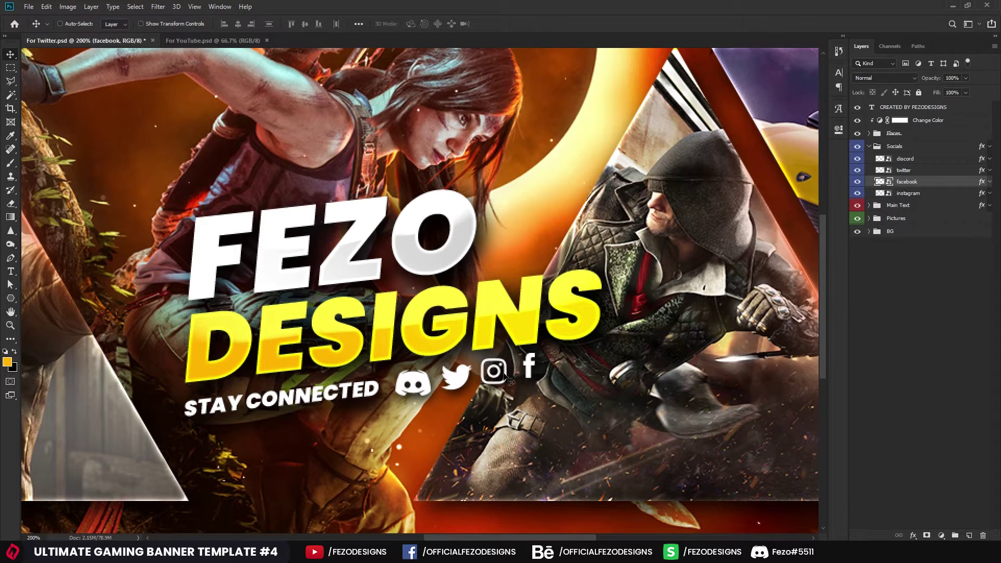
- Collapse the Socials group and expand the Pictures group and its Left subgroup
{"action": "key", "text": "z"}
{"action": "left_click", "coordinate": [529, 301], "text": "alt"}
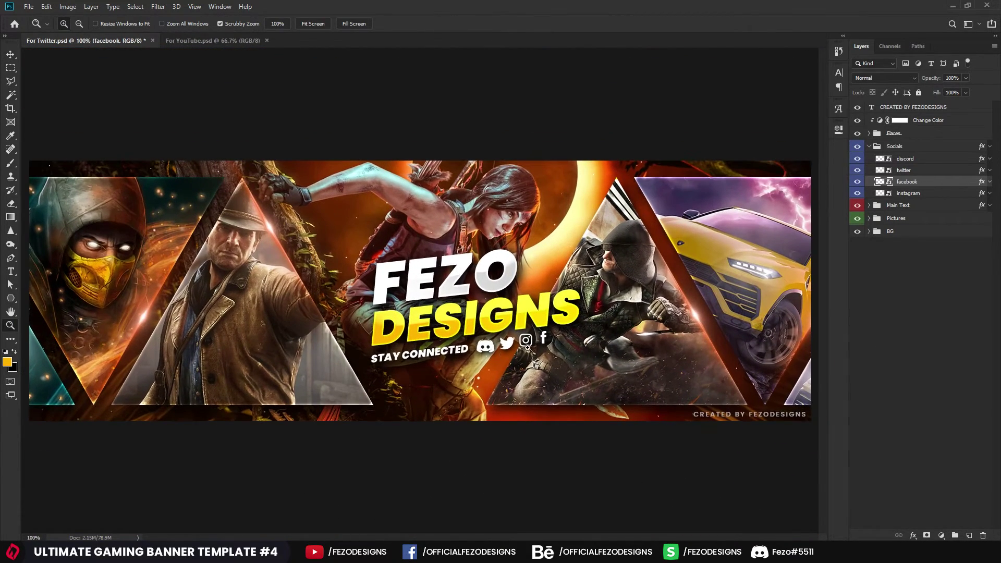
{"action": "left_click", "coordinate": [871, 146]}
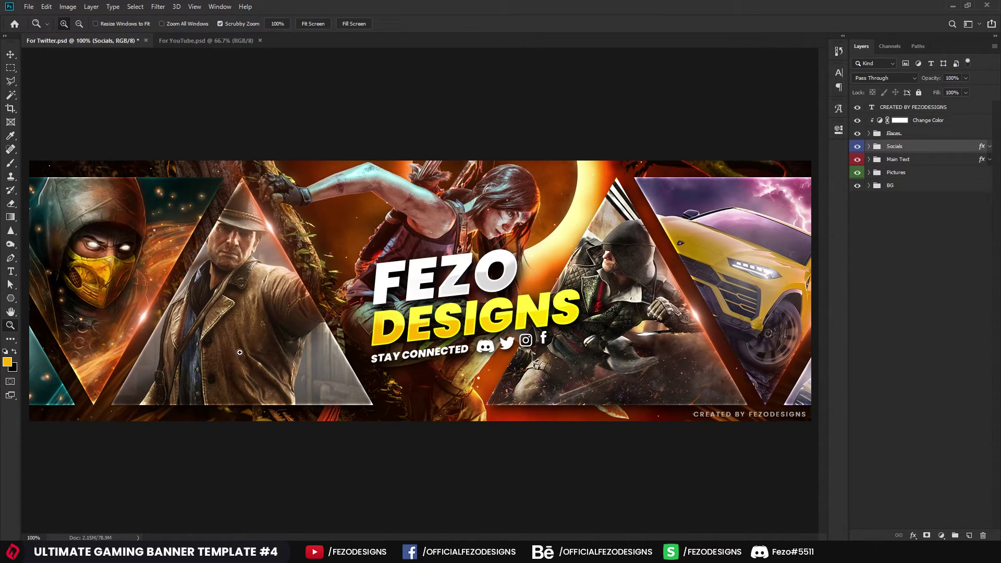
{"action": "left_click", "coordinate": [905, 175]}
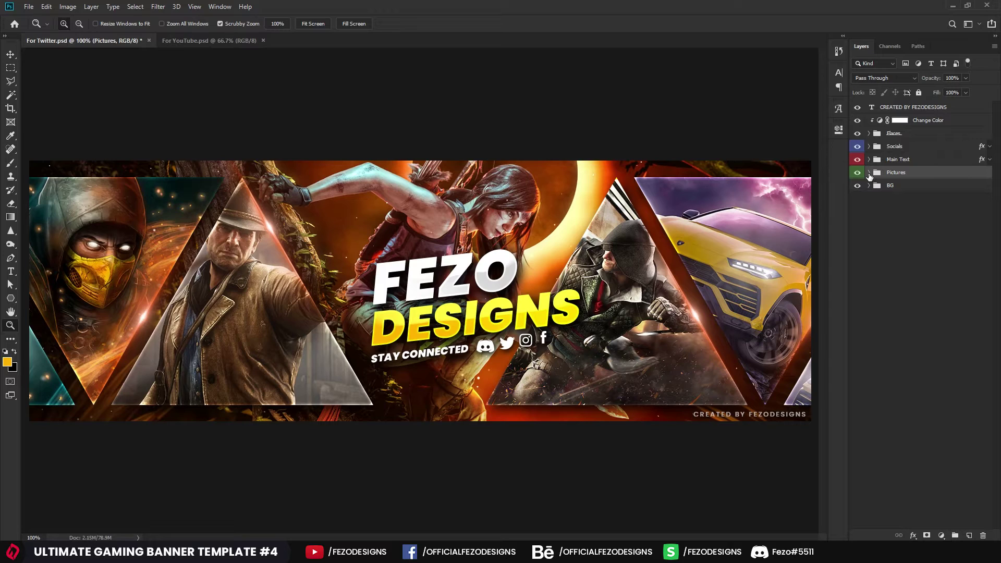
{"action": "left_click", "coordinate": [868, 173]}
{"action": "left_click", "coordinate": [904, 192]}
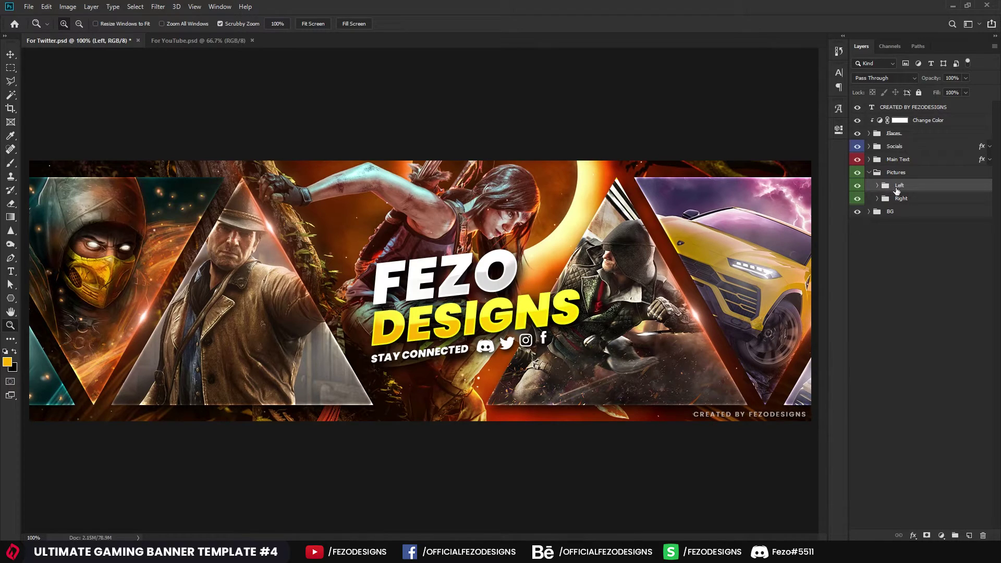
{"action": "left_click", "coordinate": [877, 186]}
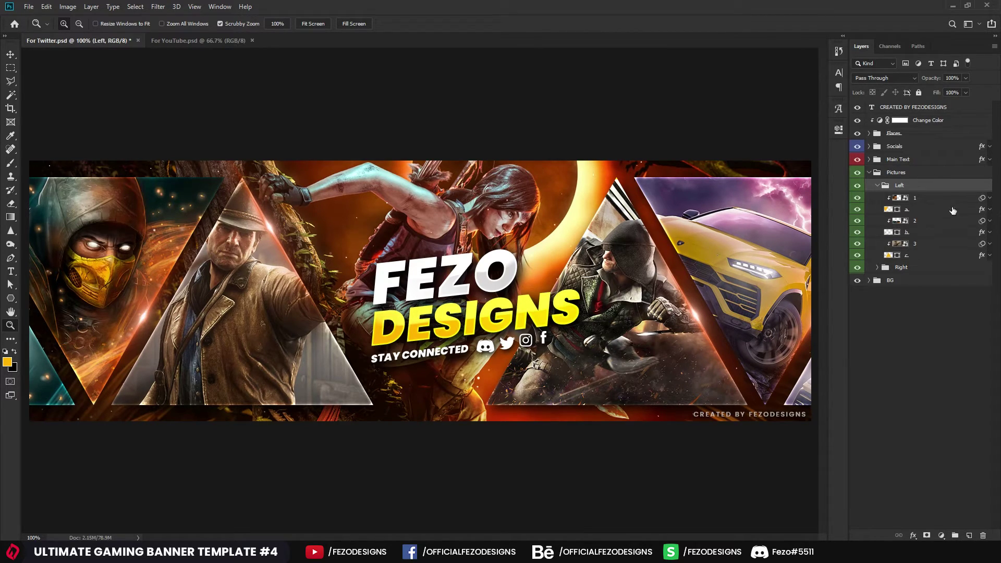
- Examine picture layer 1 and shape layer a in the Left group, toggling shape a's visibility to identify its triangle
{"action": "left_click", "coordinate": [926, 201]}
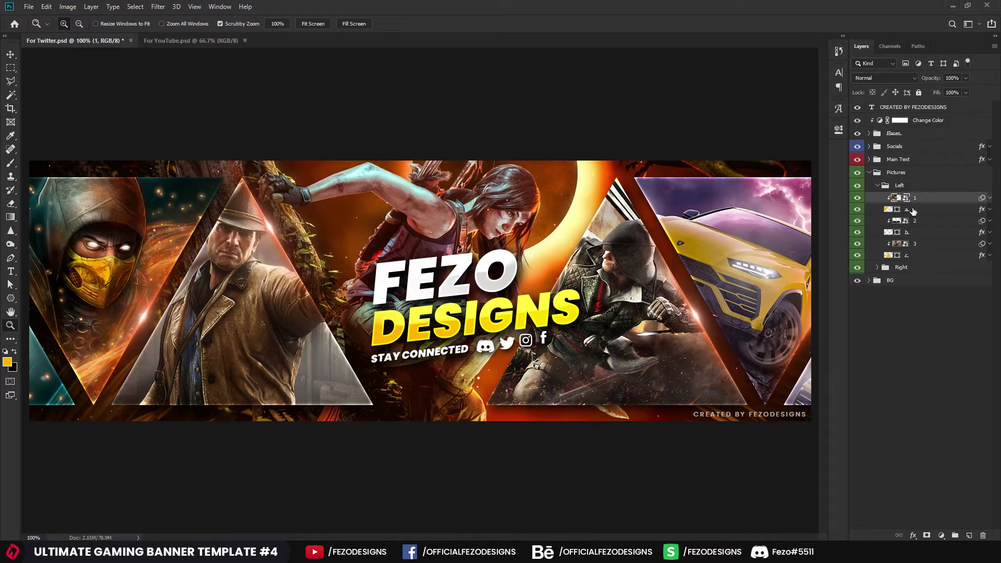
{"action": "left_click", "coordinate": [913, 210]}
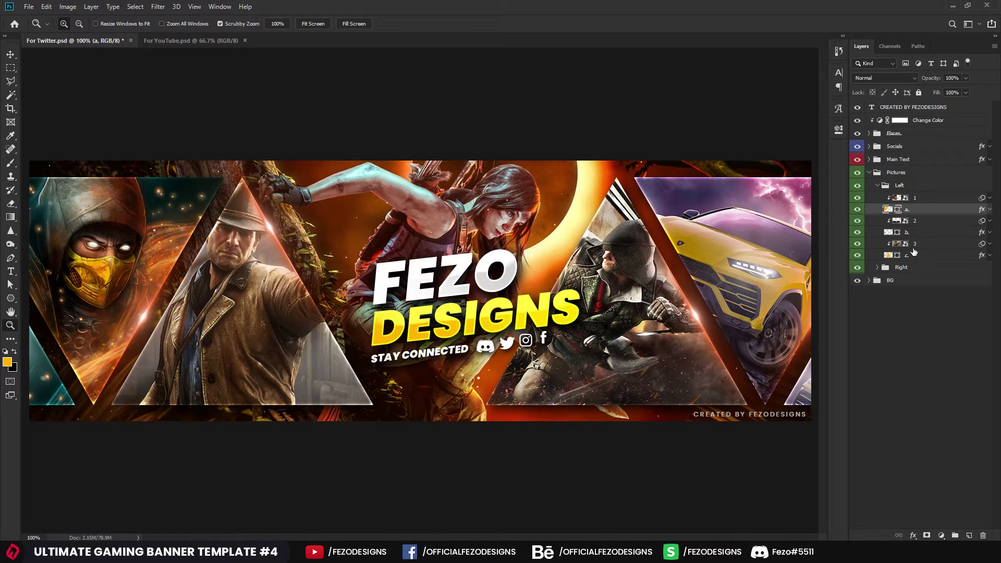
{"action": "left_click", "coordinate": [920, 300]}
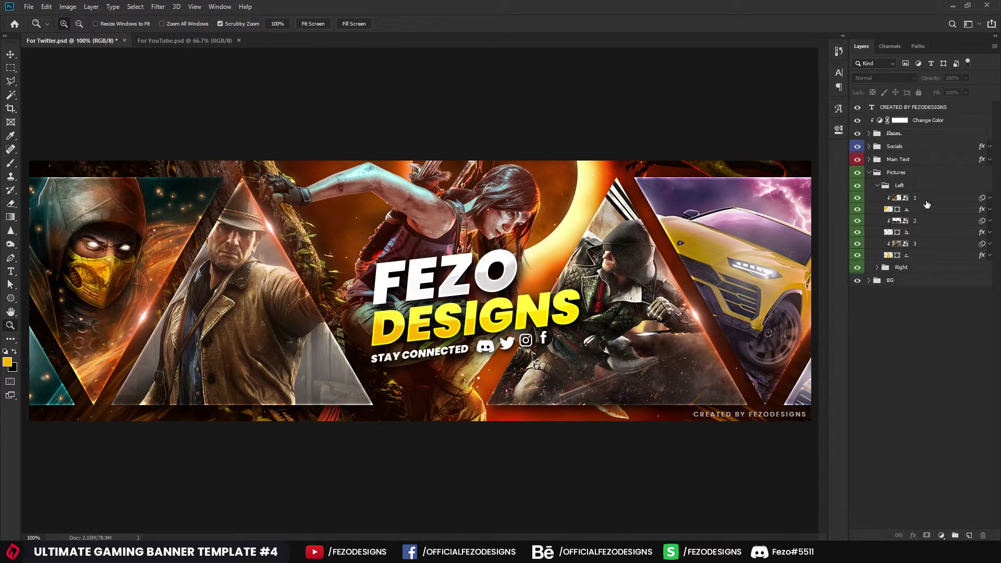
{"action": "left_click", "coordinate": [927, 203]}
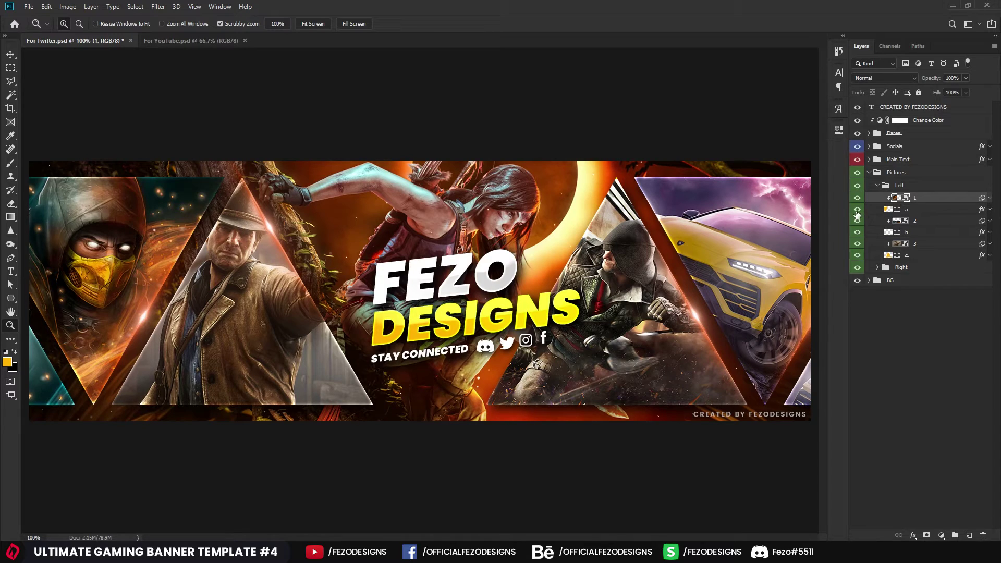
{"action": "left_click", "coordinate": [858, 209]}
{"action": "left_click", "coordinate": [857, 211]}
{"action": "left_click", "coordinate": [855, 211]}
{"action": "left_click", "coordinate": [856, 210]}
{"action": "left_click", "coordinate": [855, 210]}
{"action": "left_click", "coordinate": [855, 211]}
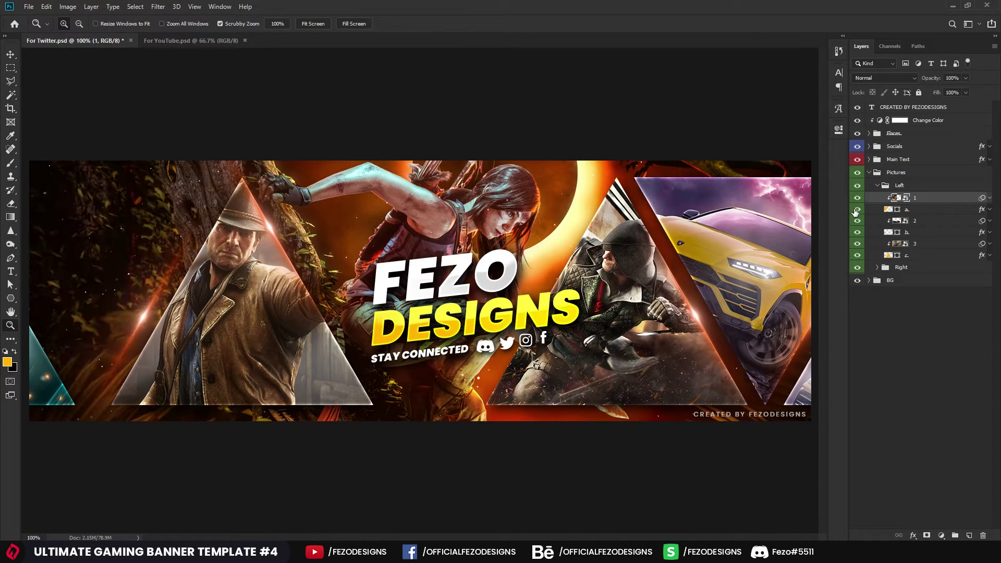
{"action": "left_click", "coordinate": [856, 211]}
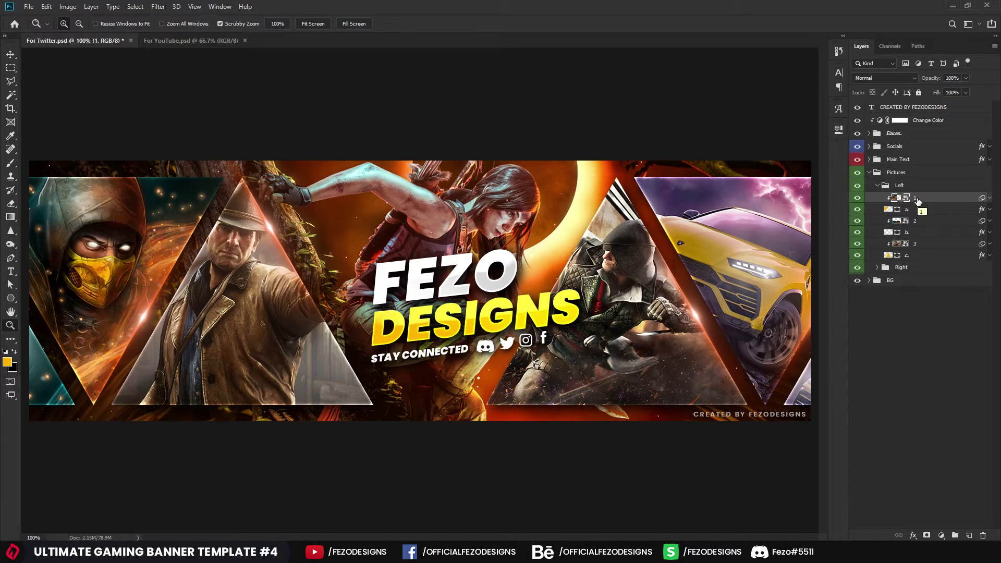
- Delete picture layer 1 and place scorpion-mortal-kombat-x-poster-mh-1920x1080 from the Some Gaming Wallpapers folder as an embedded image above shape layer a
{"action": "key", "text": "Delete"}
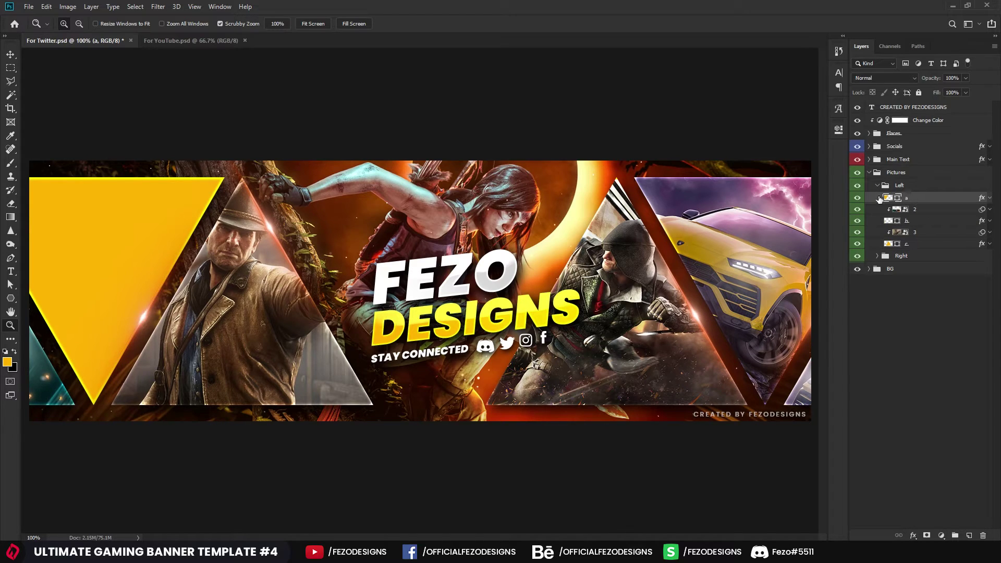
{"action": "left_click", "coordinate": [29, 6]}
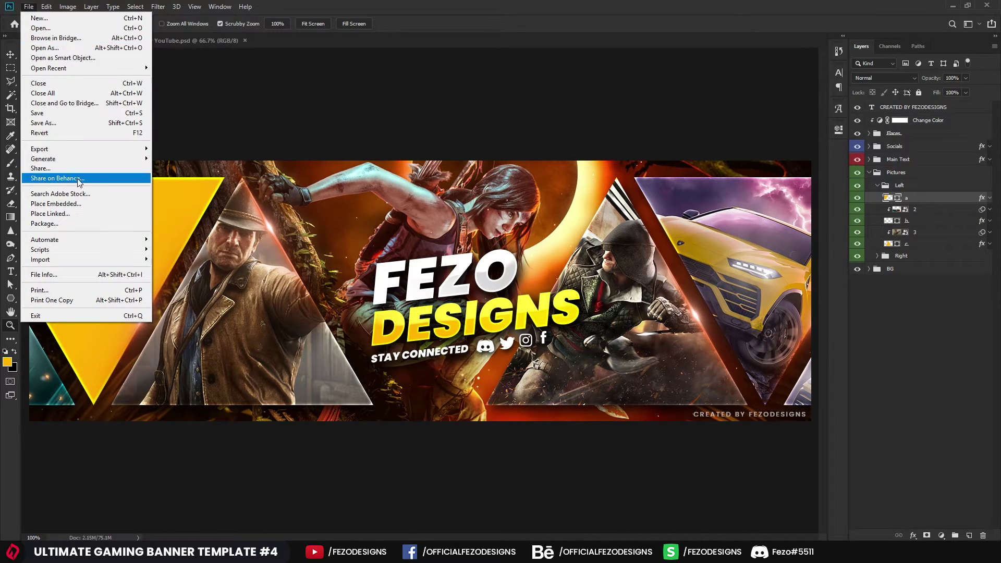
{"action": "left_click", "coordinate": [62, 203]}
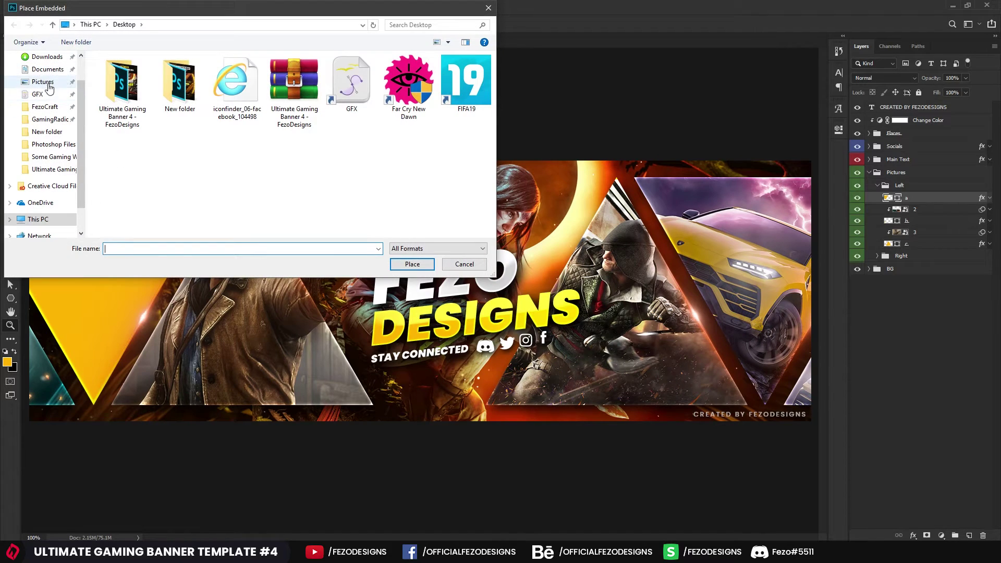
{"action": "left_click", "coordinate": [129, 90]}
{"action": "double_click", "coordinate": [129, 90]}
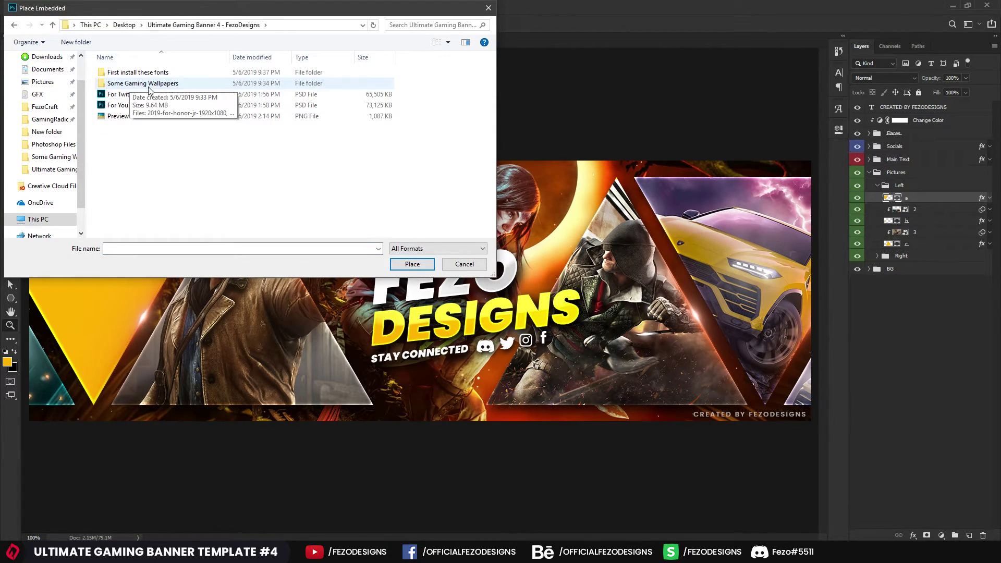
{"action": "double_click", "coordinate": [139, 84]}
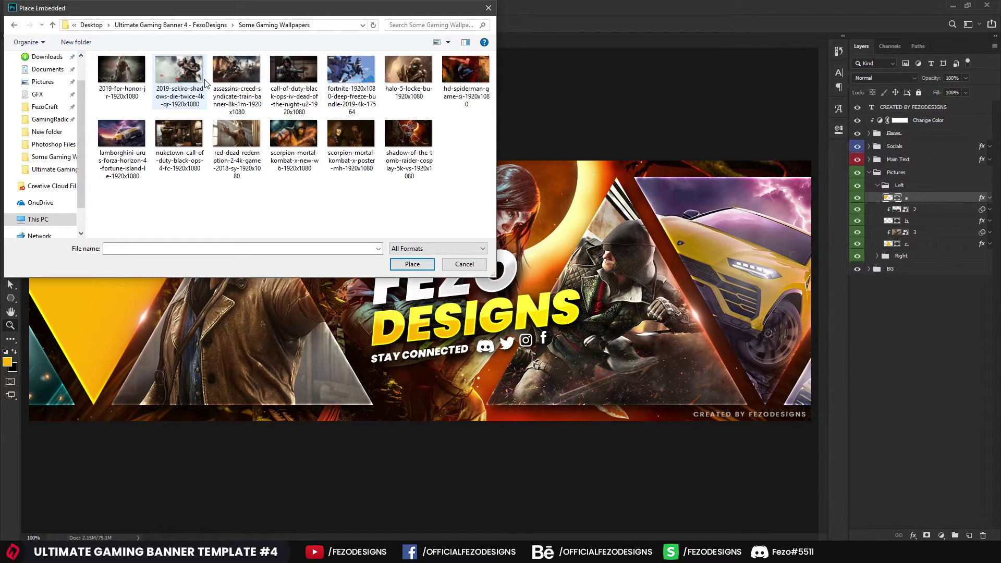
{"action": "left_click", "coordinate": [355, 152]}
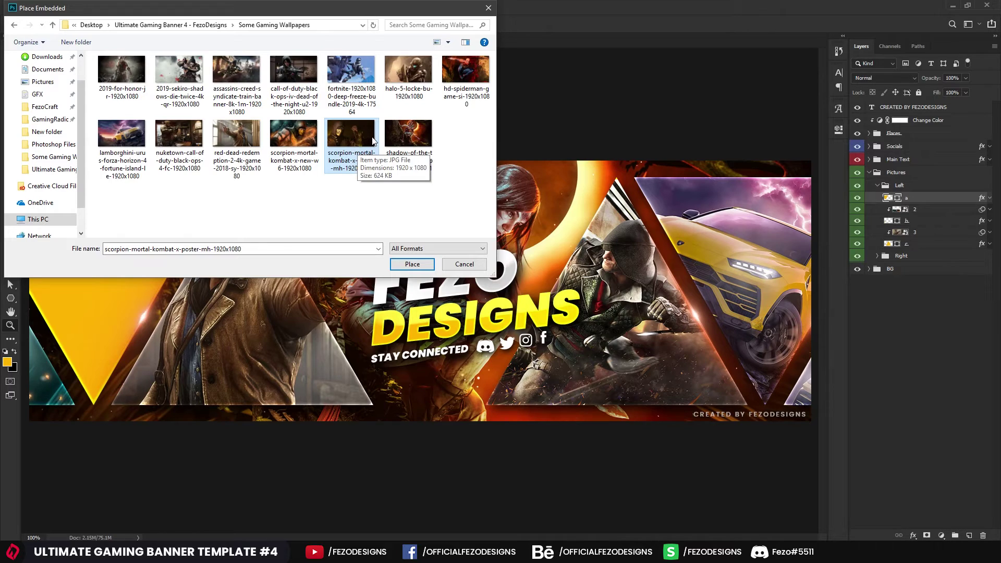
{"action": "left_click", "coordinate": [412, 264]}
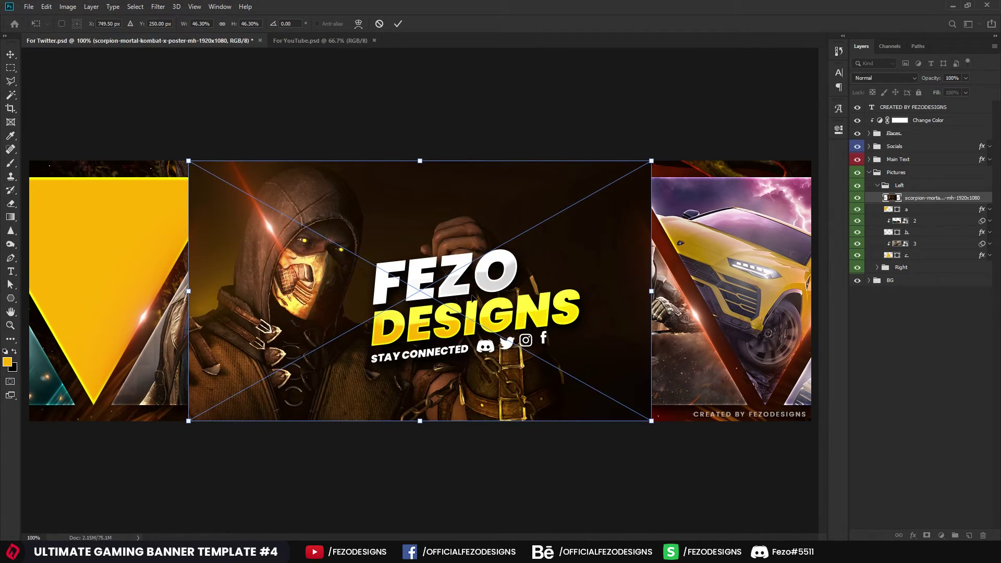
{"action": "left_click", "coordinate": [399, 23]}
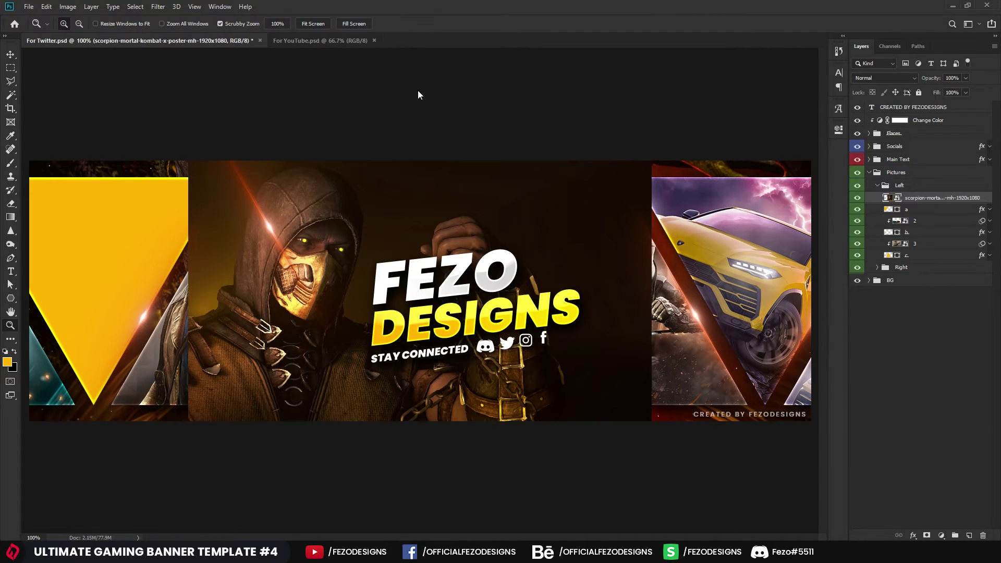
- Clip the scorpion image to shape layer a and move it left so the masked face sits inside the far-left triangle
{"action": "right_click", "coordinate": [956, 200]}
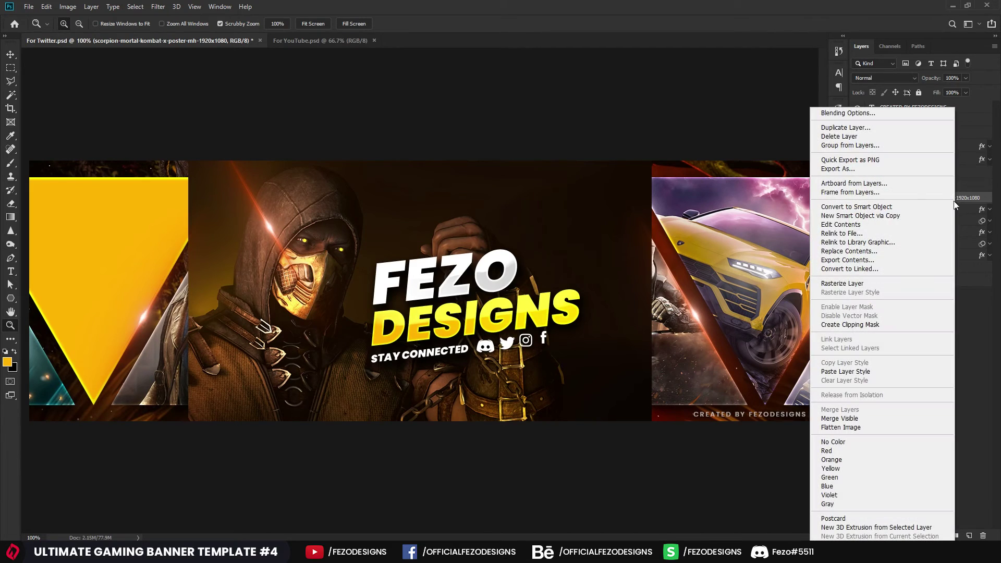
{"action": "left_click", "coordinate": [848, 324]}
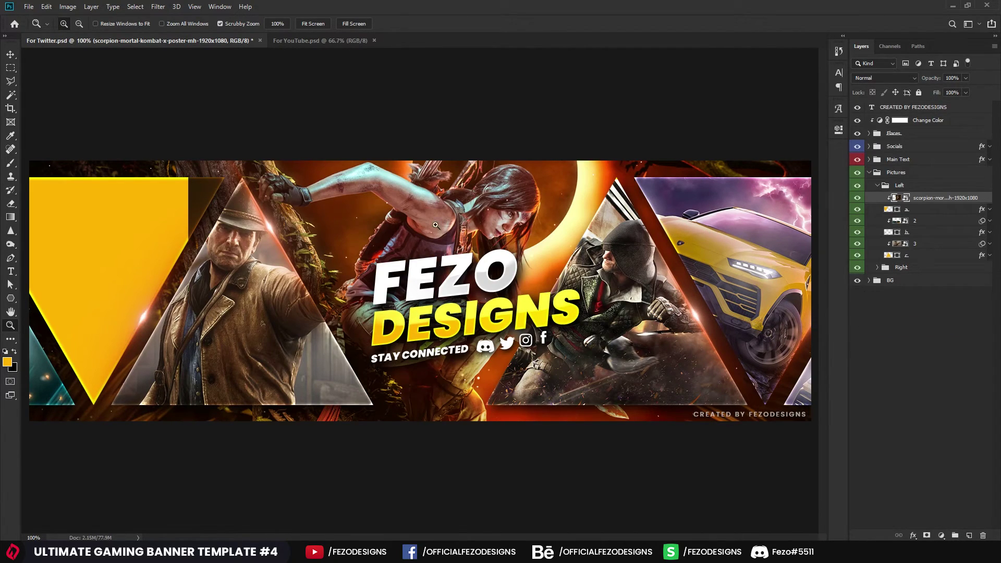
{"action": "key", "text": "v"}
{"action": "left_click_drag", "start_coordinate": [271, 214], "coordinate": [206, 218]}
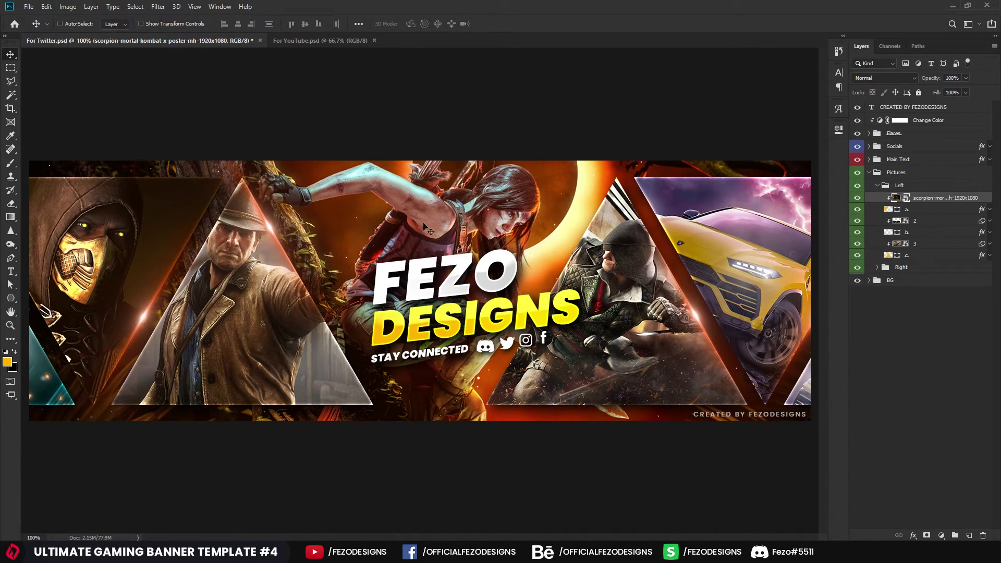
- Release and re-create the scorpion layer's clipping mask on shape a, and rename the layer to 1
{"action": "left_click", "coordinate": [902, 203], "text": "alt"}
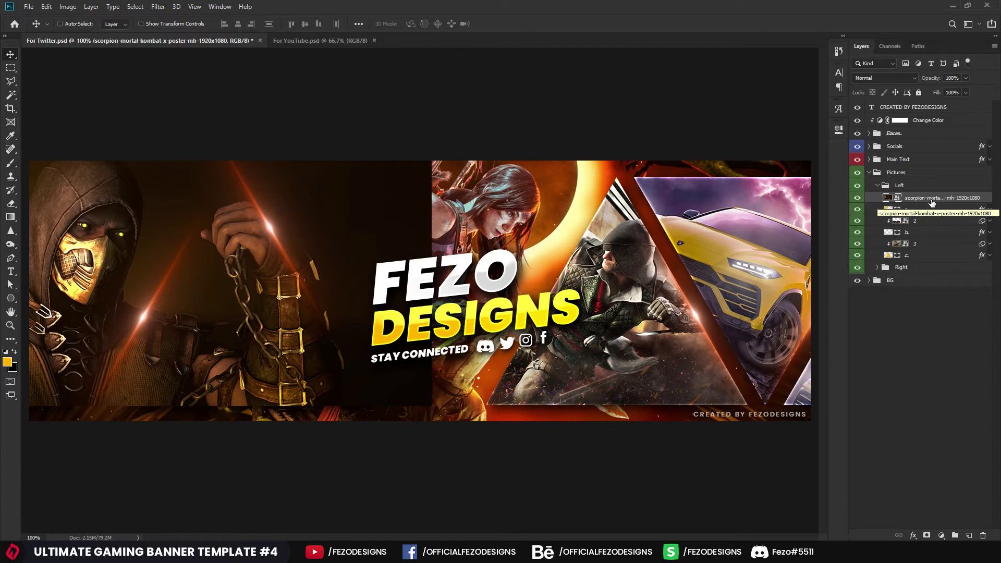
{"action": "left_click", "coordinate": [893, 202], "text": "alt"}
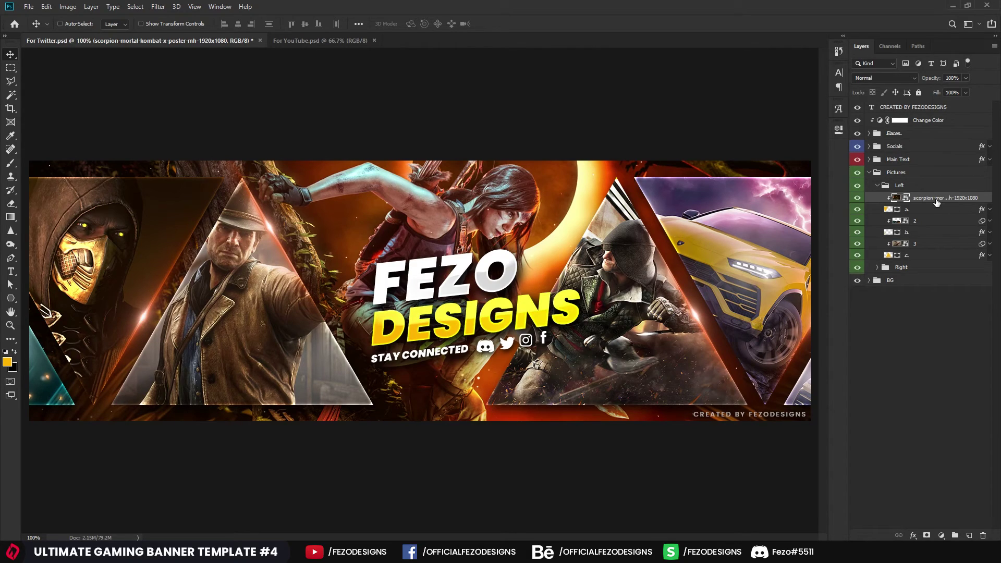
{"action": "double_click", "coordinate": [937, 201]}
{"action": "type", "text": "1"}
{"action": "key", "text": "Return"}
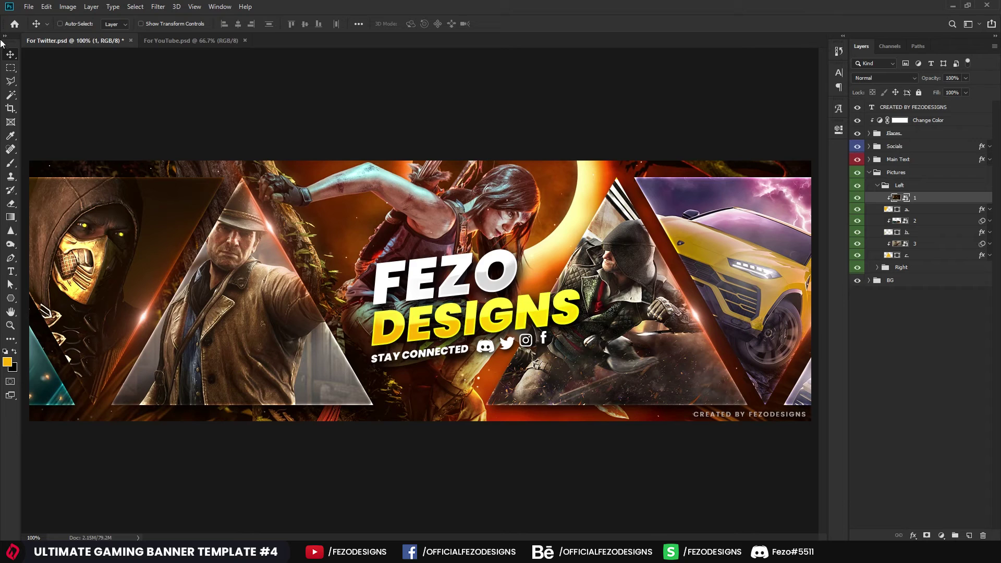
- Scale picture layer 1 proportionally to about 58% and reposition it at about X 396 px, Y 207 px within its triangle
{"action": "mouse_move", "coordinate": [366, 241]}
{"action": "left_mouse_down"}
{"action": "mouse_move", "coordinate": [376, 249]}
{"action": "mouse_move", "coordinate": [367, 258]}
{"action": "mouse_move", "coordinate": [366, 249]}
{"action": "left_mouse_up"}
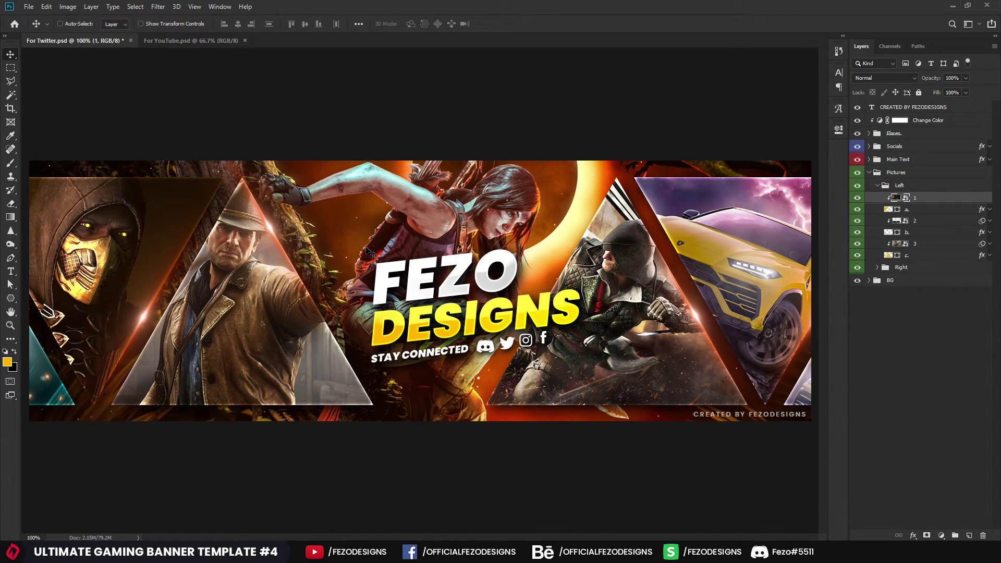
{"action": "key", "text": "ctrl+t"}
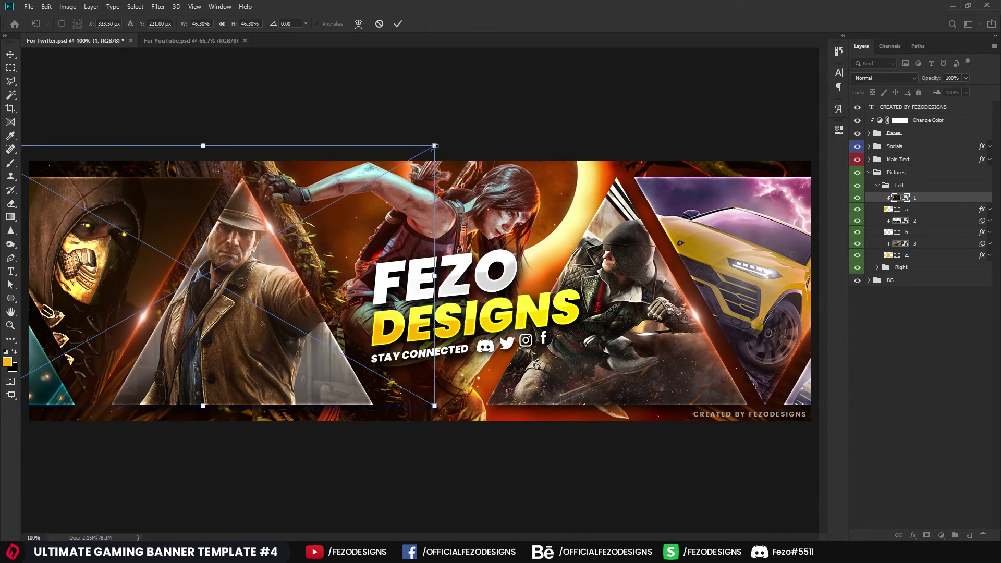
{"action": "left_click_drag", "start_coordinate": [437, 147], "coordinate": [599, 108]}
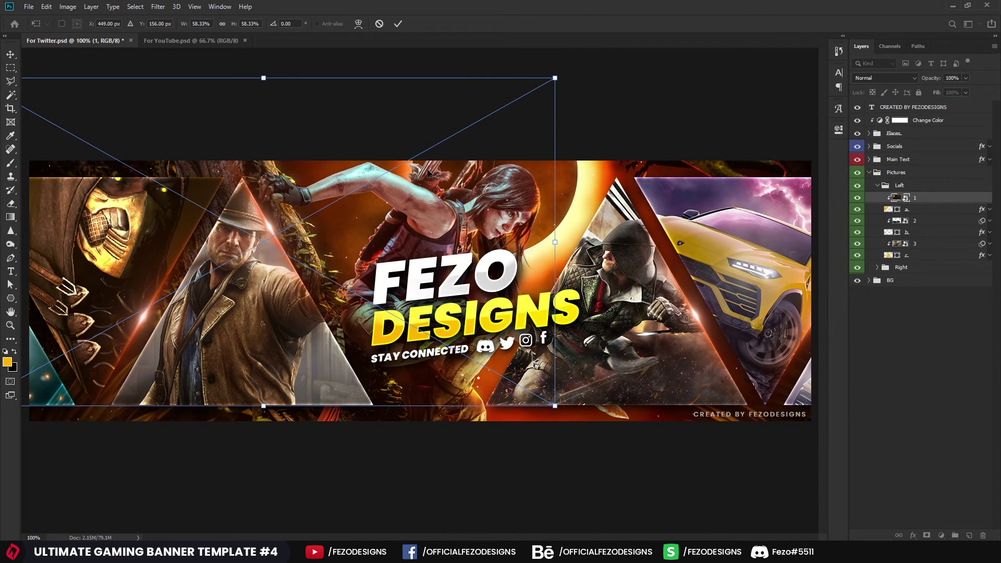
{"action": "left_click_drag", "start_coordinate": [419, 175], "coordinate": [391, 207]}
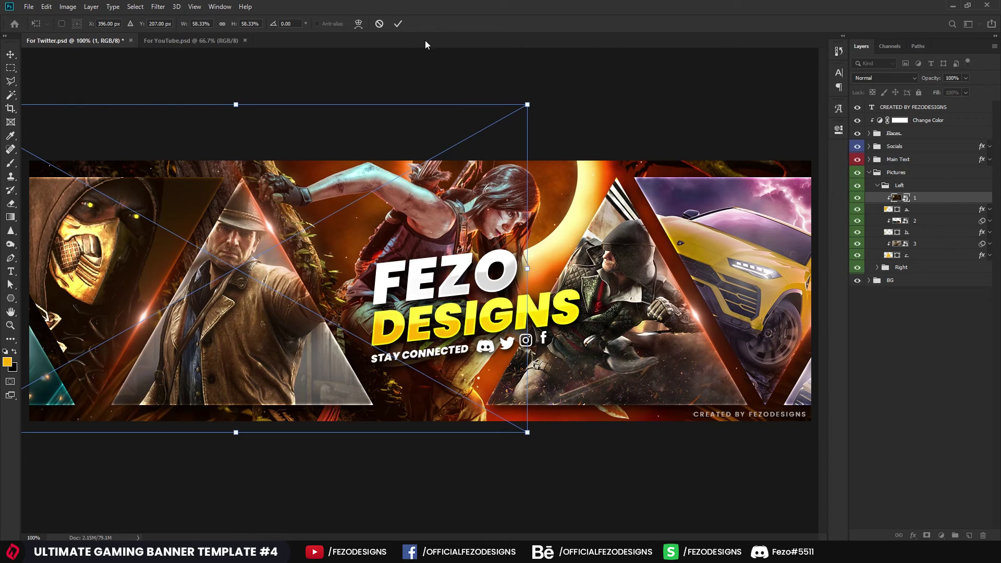
{"action": "left_click", "coordinate": [399, 23]}
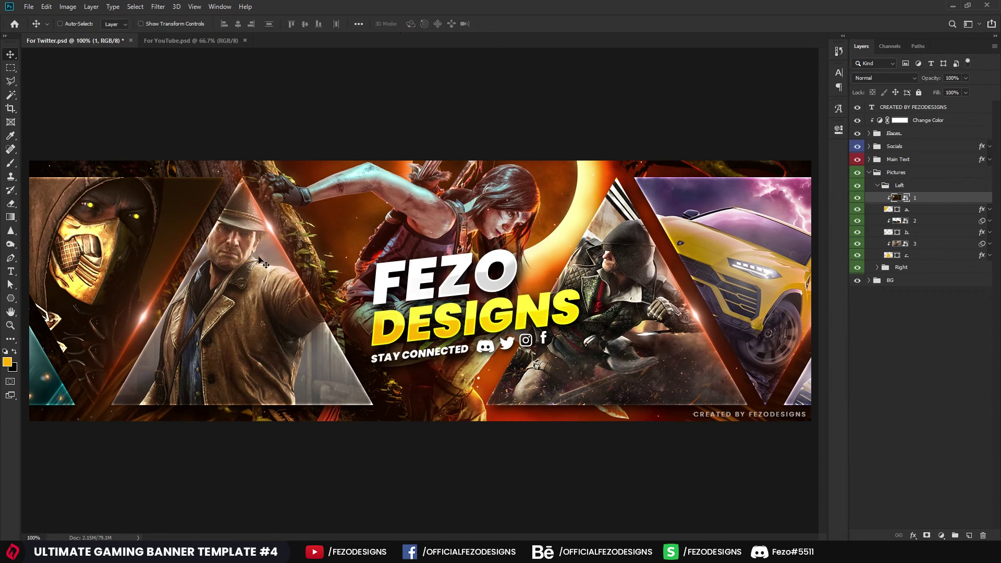
{"action": "key", "text": "z"}
{"action": "left_click", "coordinate": [352, 242], "text": "alt"}
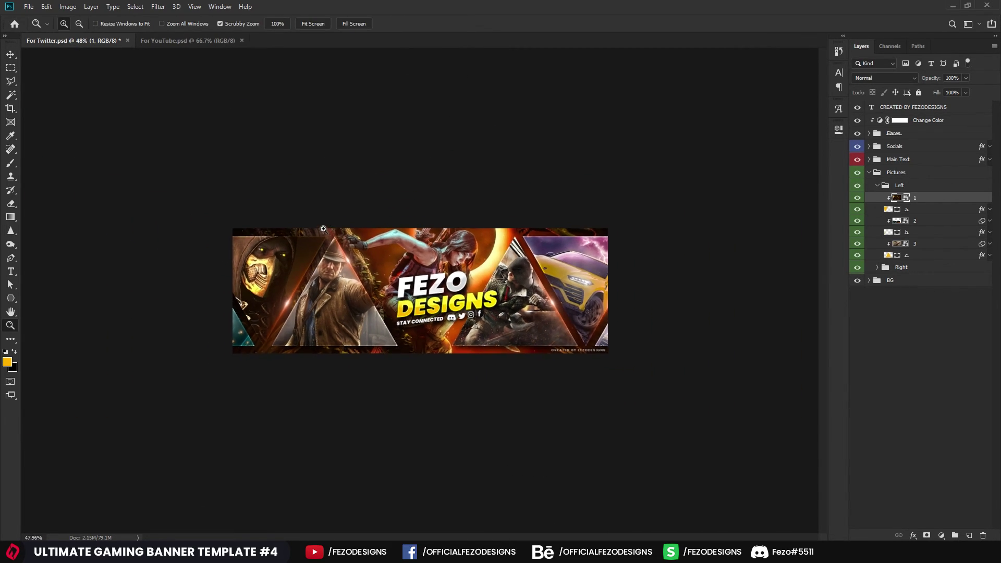
{"action": "left_click", "coordinate": [390, 290]}
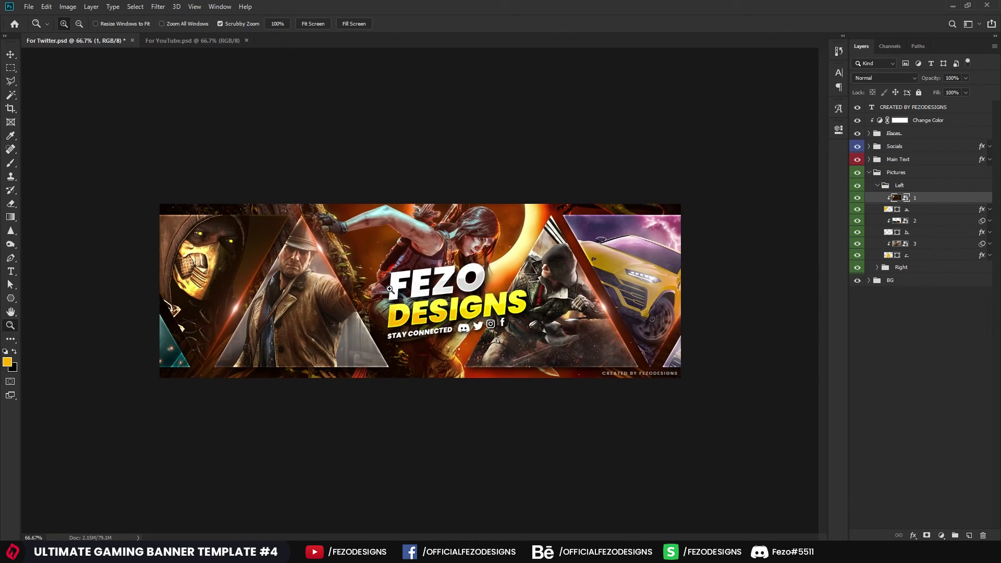
{"action": "left_click", "coordinate": [365, 302]}
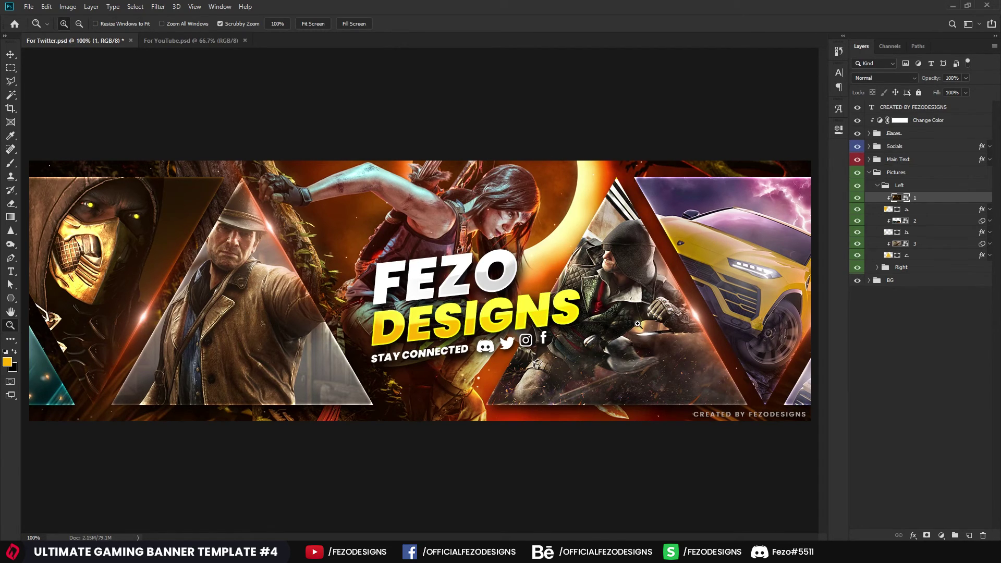
- Collapse the Left subgroup and the Pictures group, leaving no layer selected
{"action": "left_click", "coordinate": [891, 363]}
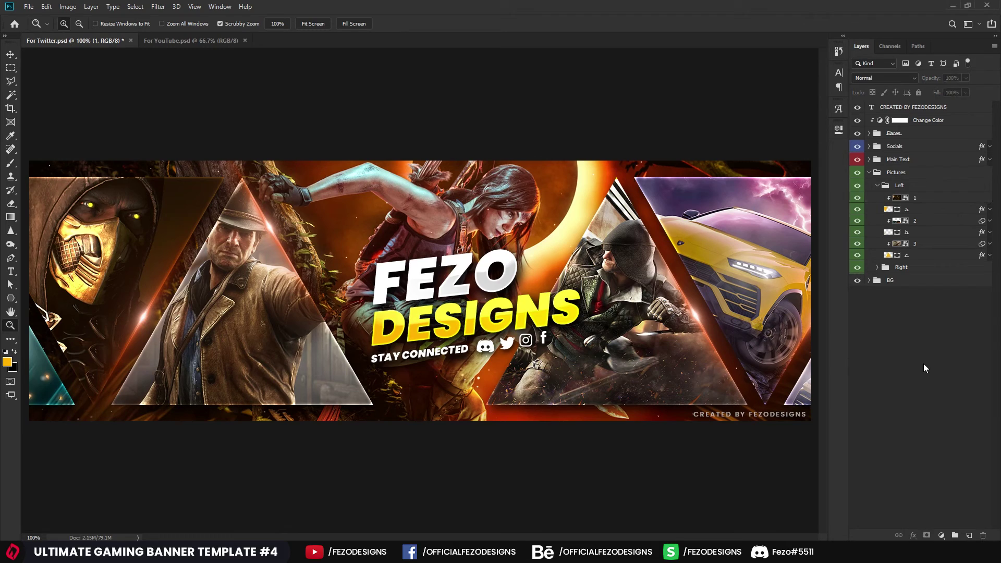
{"action": "left_click", "coordinate": [877, 187]}
{"action": "left_click", "coordinate": [877, 186]}
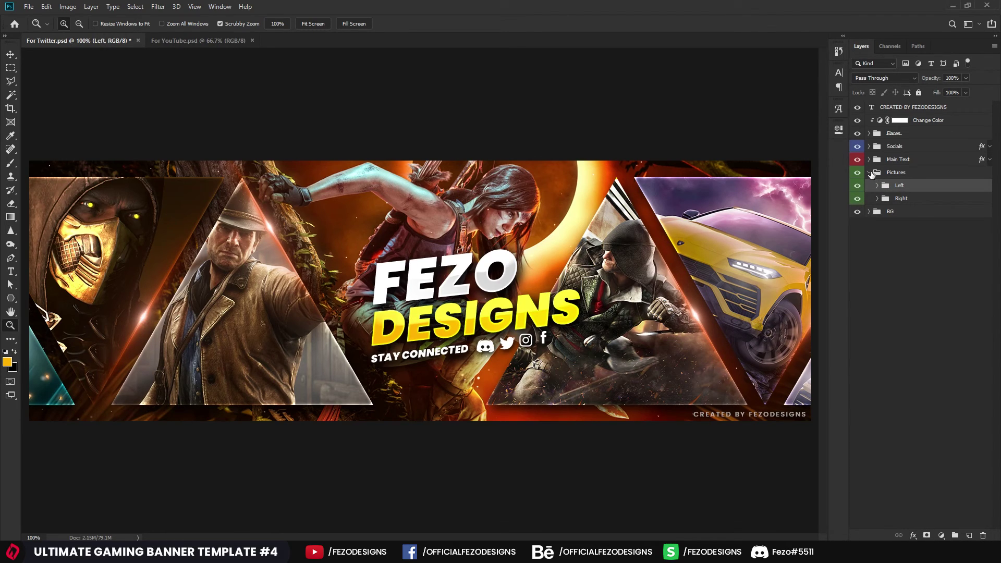
{"action": "left_click", "coordinate": [872, 173]}
{"action": "left_click", "coordinate": [912, 278]}
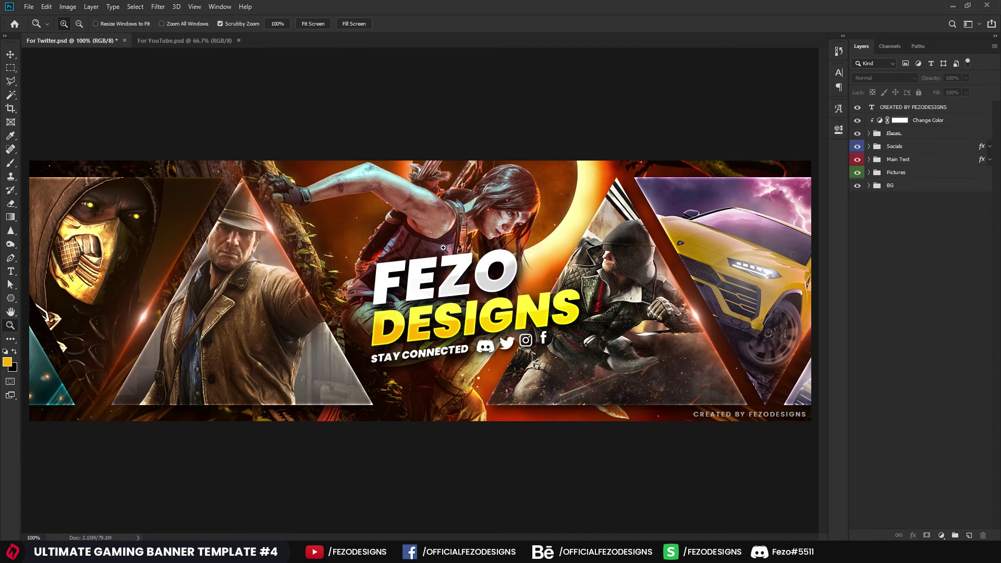
{"action": "left_click", "coordinate": [627, 258], "text": "alt"}
{"action": "left_click", "coordinate": [627, 258], "text": "alt"}
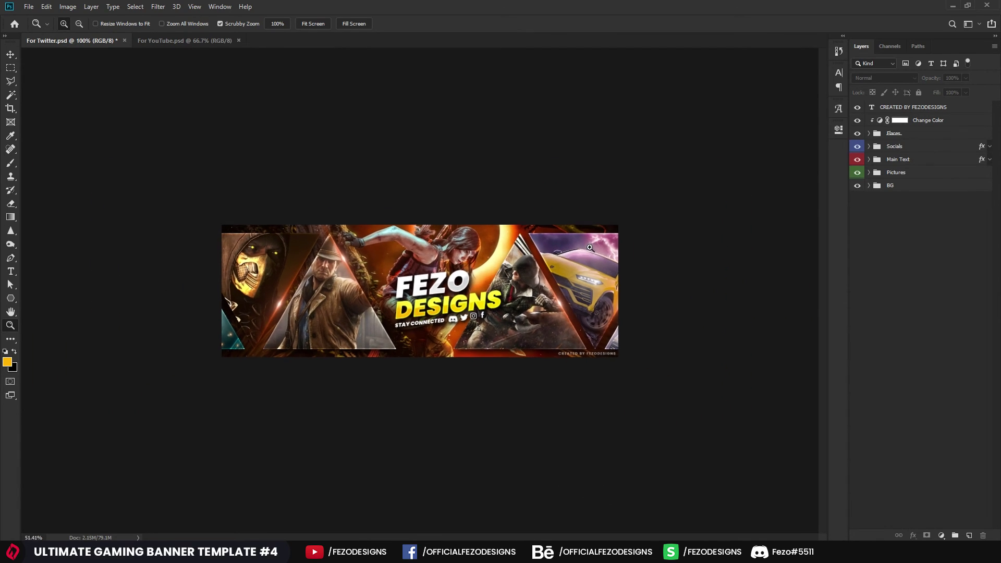
{"action": "left_click", "coordinate": [474, 326]}
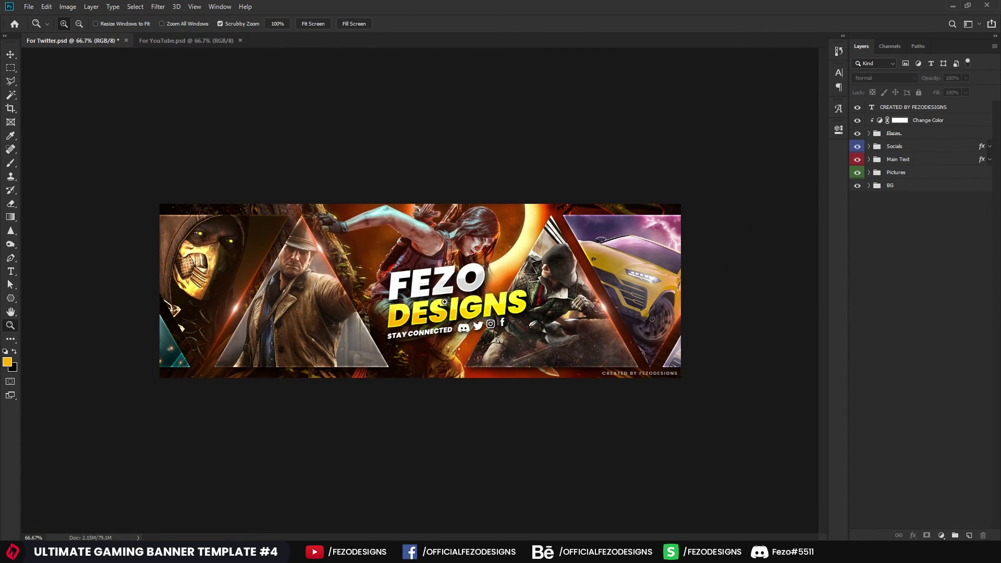